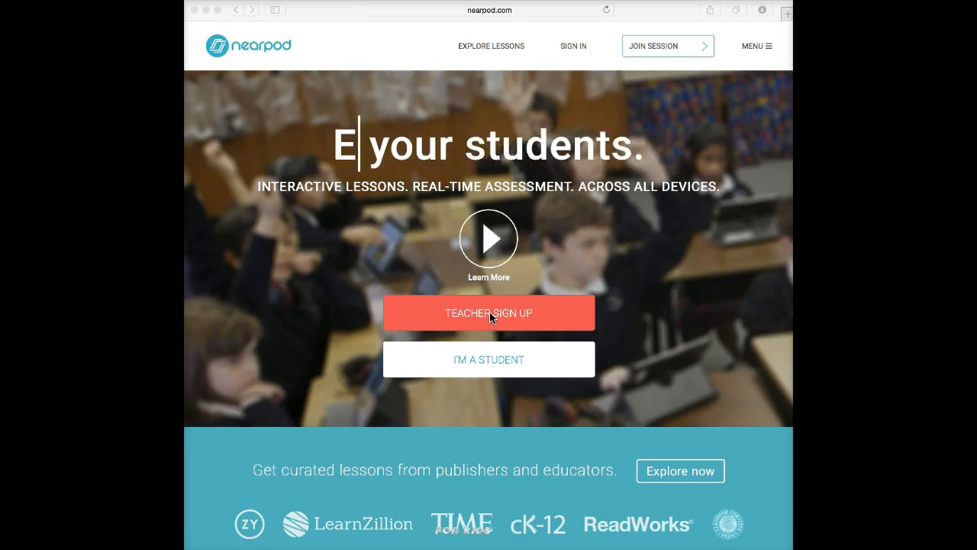
Enter the teacher area from the Nearpod homepage, visit the home menu and open My Library
left_click(485, 311)
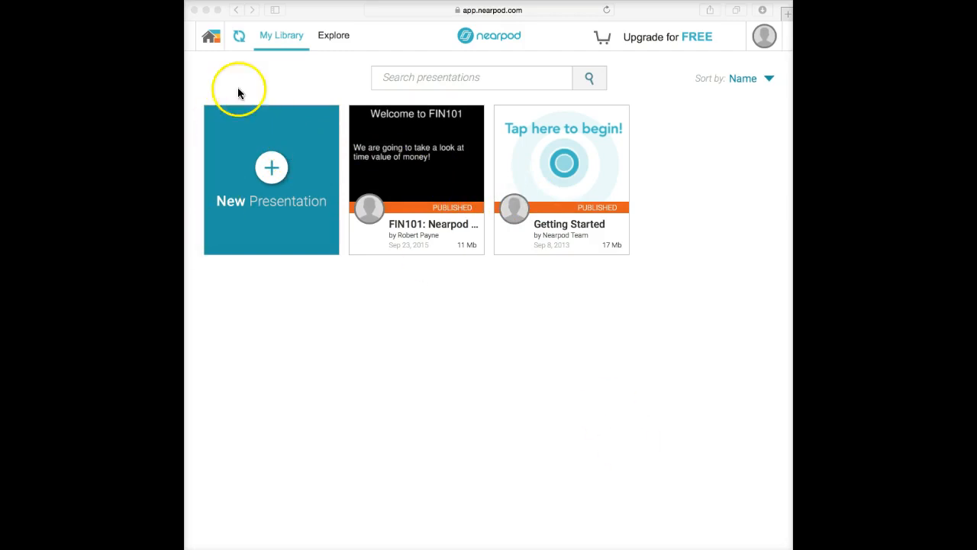
left_click(212, 37)
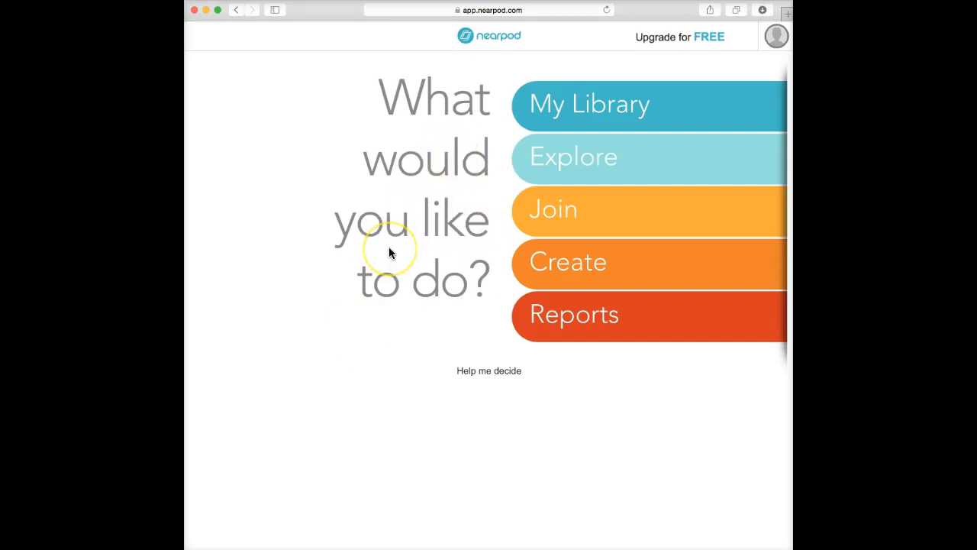
left_click(591, 160)
left_click(568, 218)
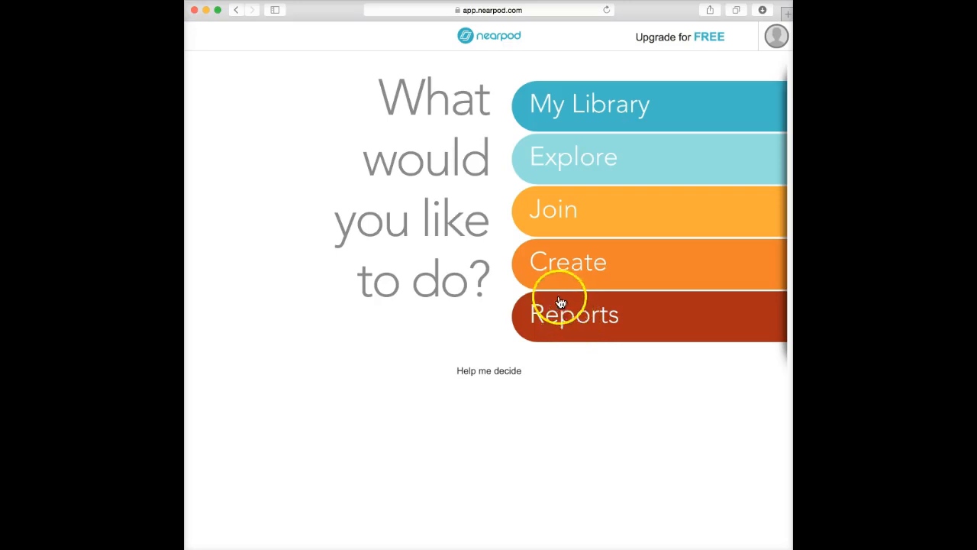
left_click(585, 115)
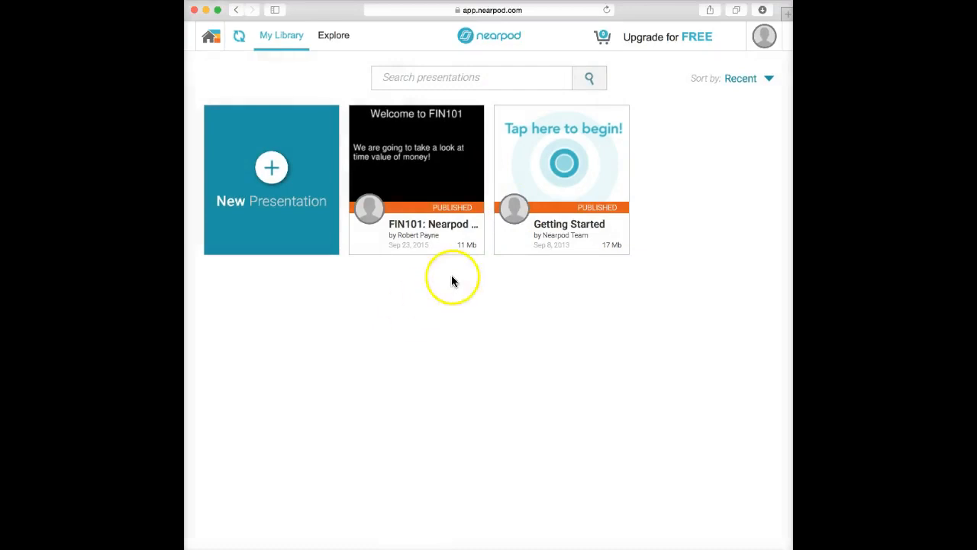
Launch the FIN101 presentation as a live session and dismiss the introductory tip and the PIN-sharing dialog
mouse_move(571, 126)
mouse_move(414, 181)
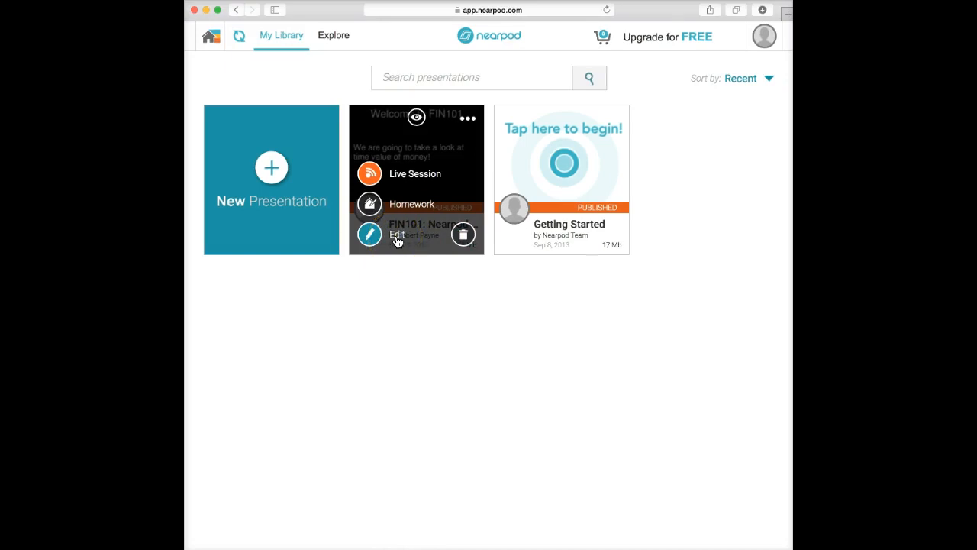
left_click(405, 207)
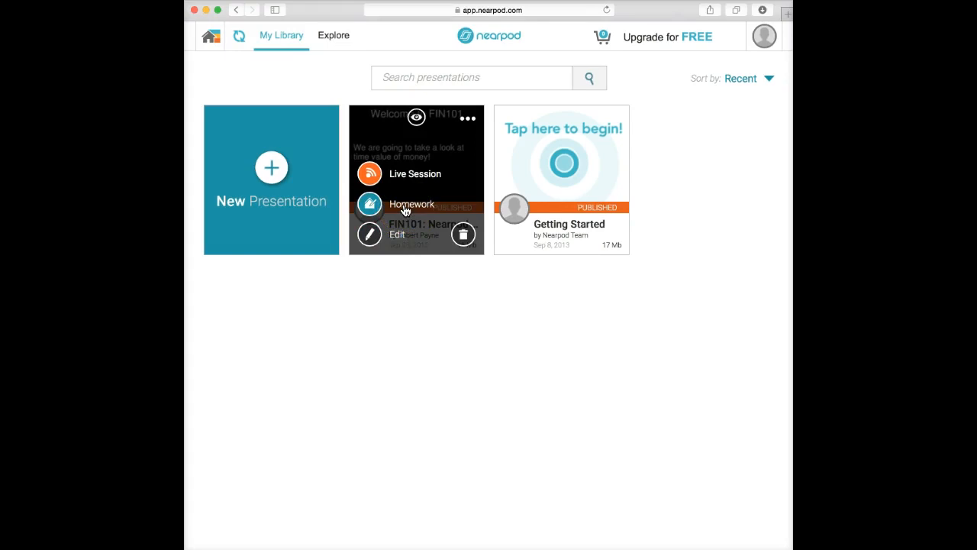
left_click(407, 176)
left_click(412, 178)
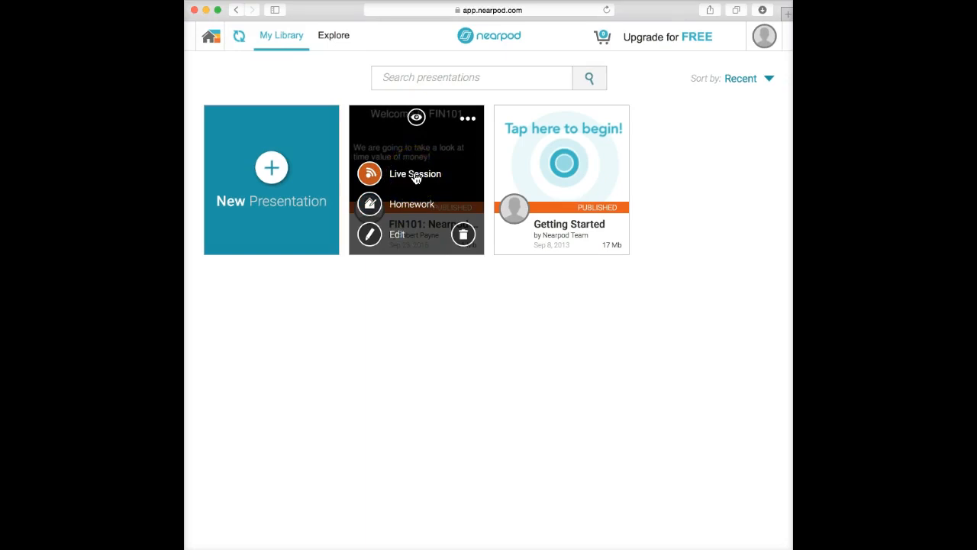
left_click(269, 203)
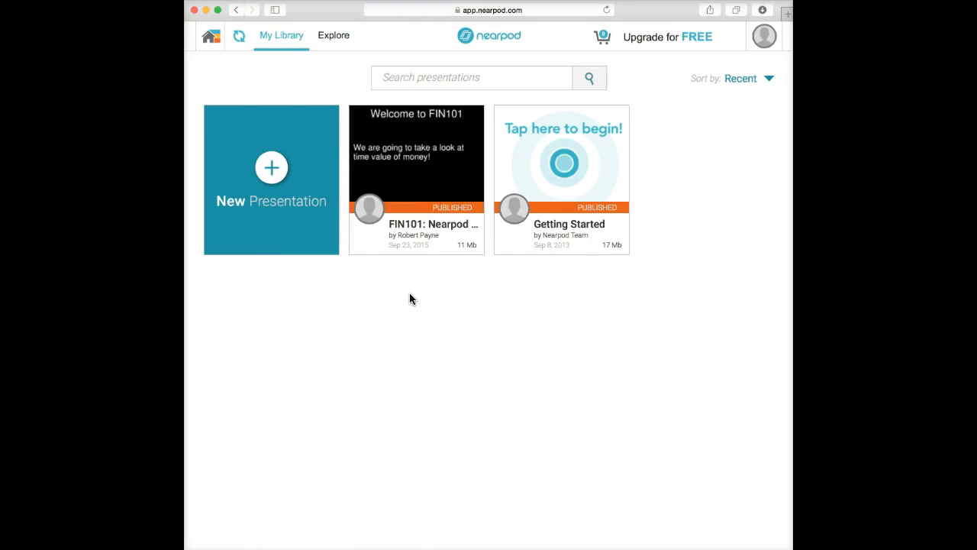
left_click(407, 175)
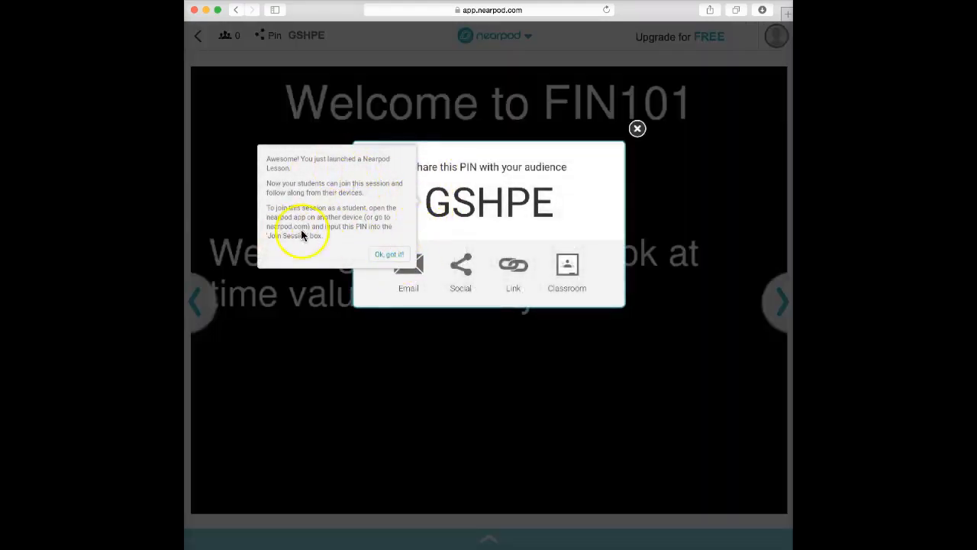
left_click(386, 254)
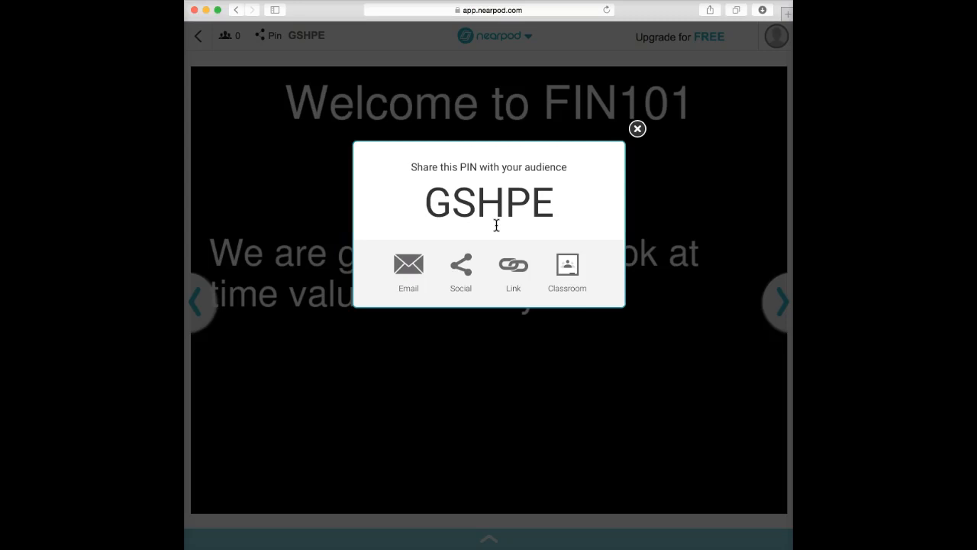
left_click(637, 129)
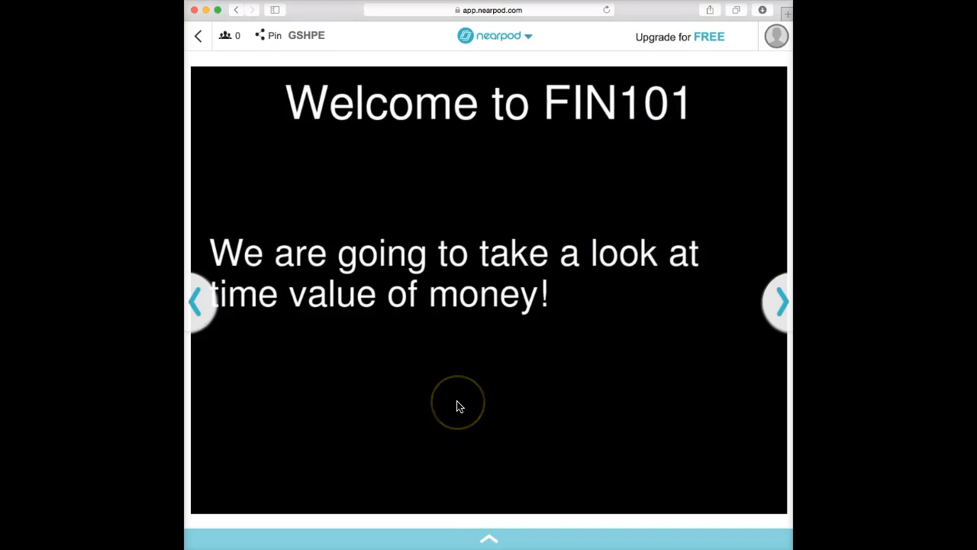
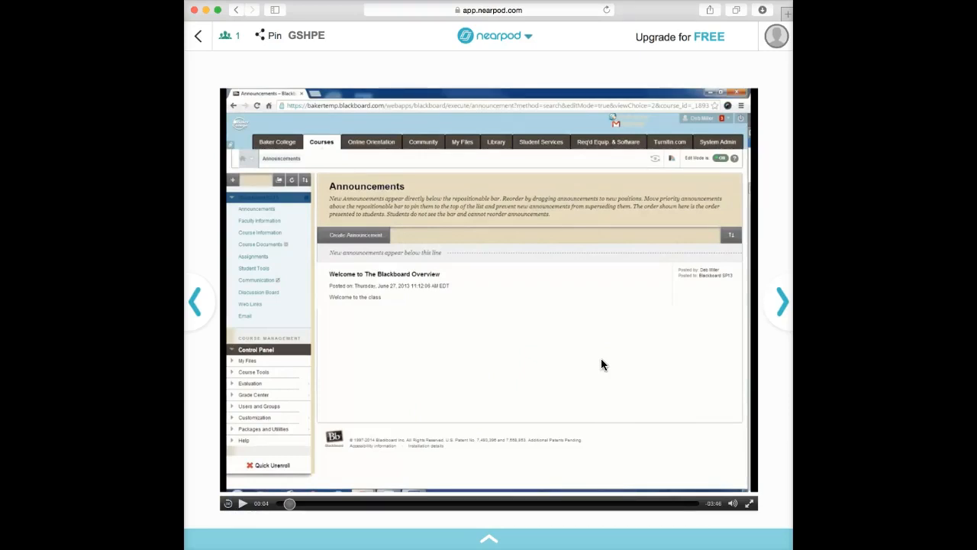
Play the Blackboard announcements video slide and advance the session to the Time Value of Money Quiz
left_click(243, 504)
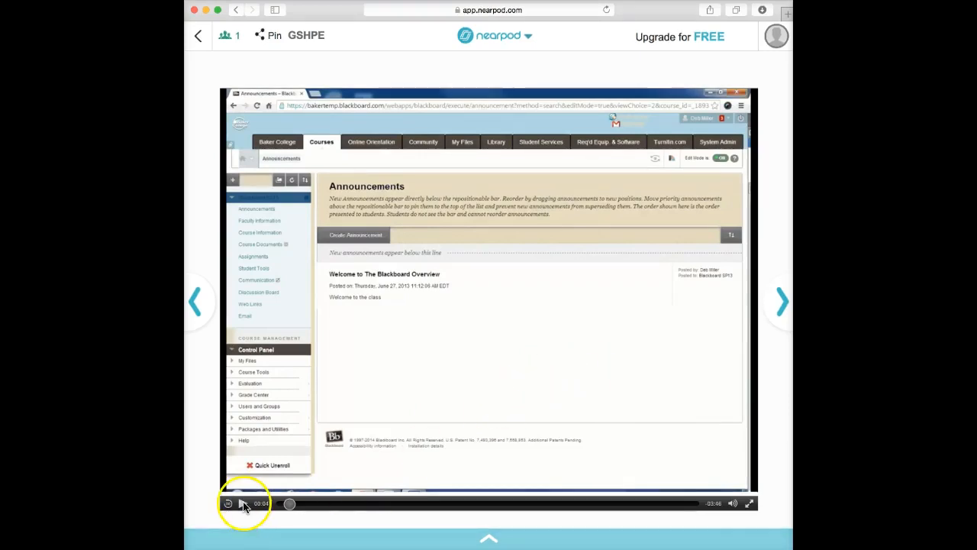
left_click(428, 418)
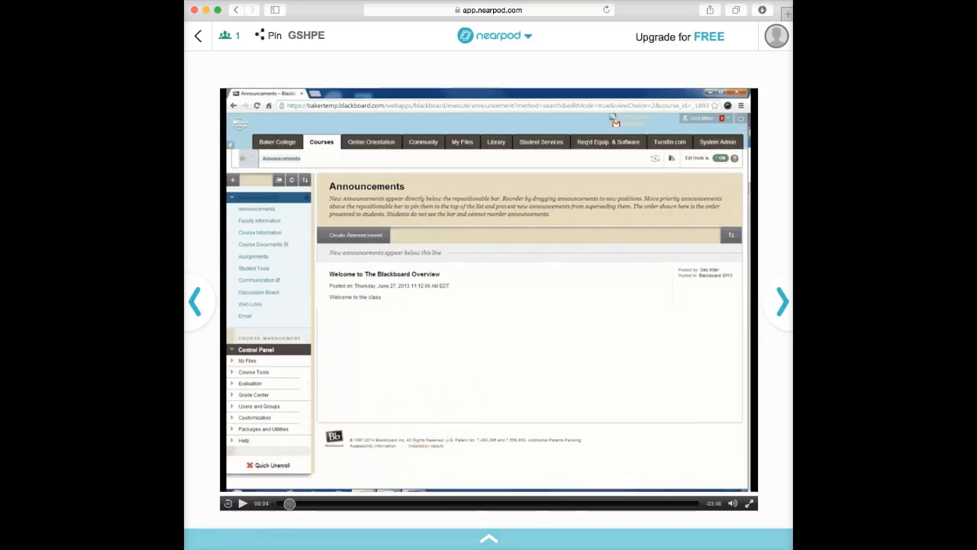
left_click(781, 308)
left_click(781, 309)
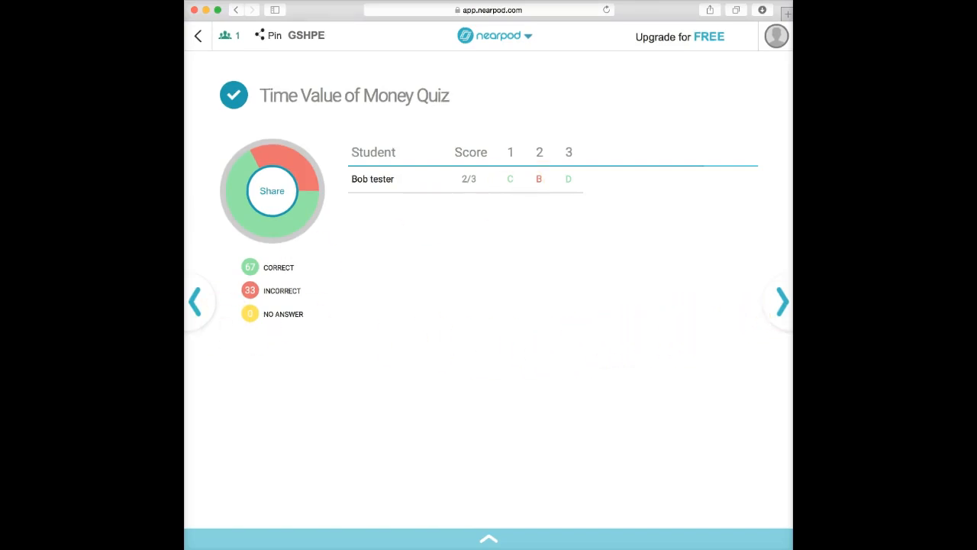
Advance to the open-ended question on risk tolerance and share the student's written answer with the class
left_click(785, 304)
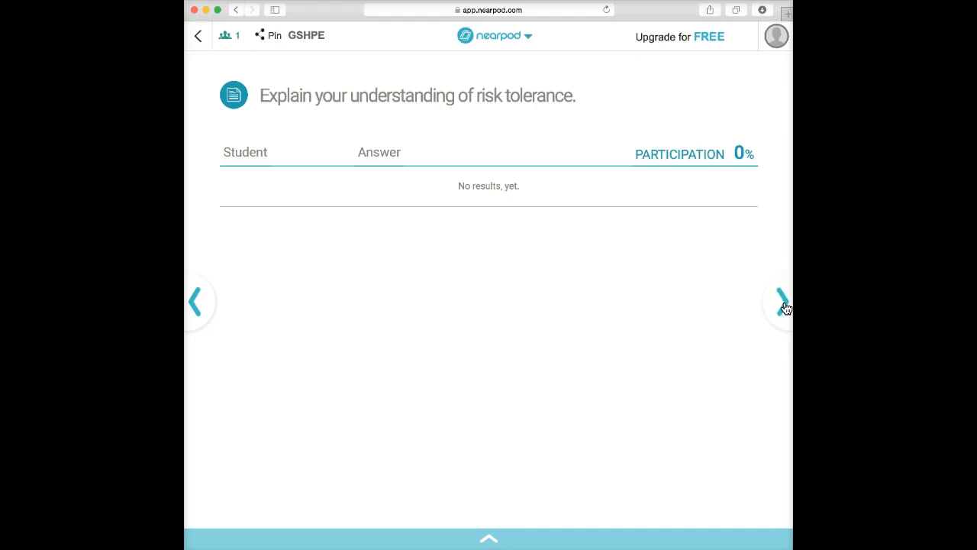
left_click(760, 308)
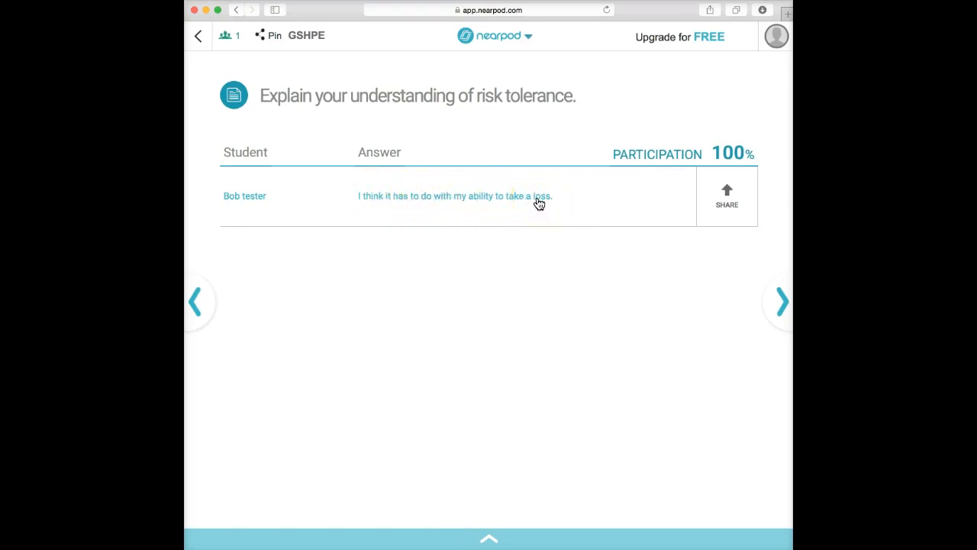
left_click(732, 203)
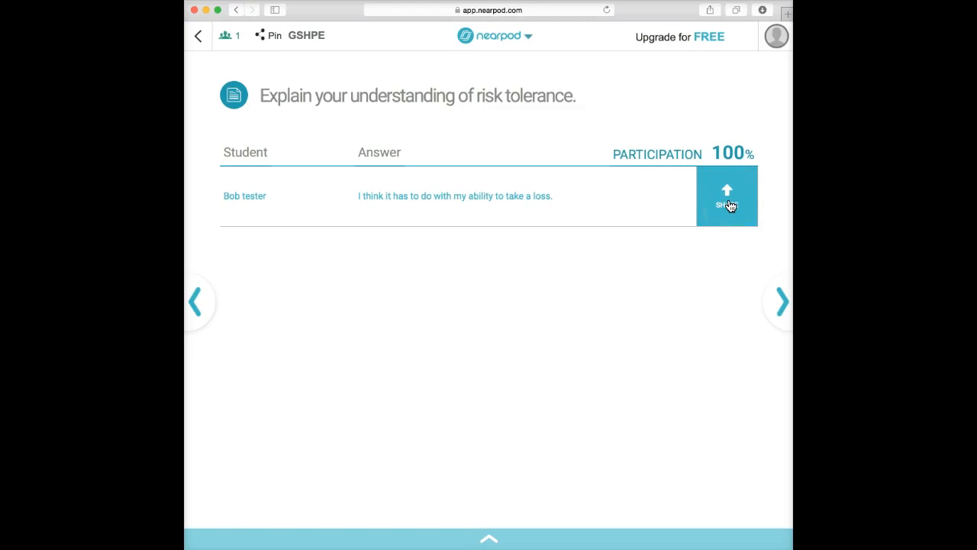
left_click(729, 203)
Advance the session through the poll on comfort with the material to the Basic Copyright slides
left_click(784, 305)
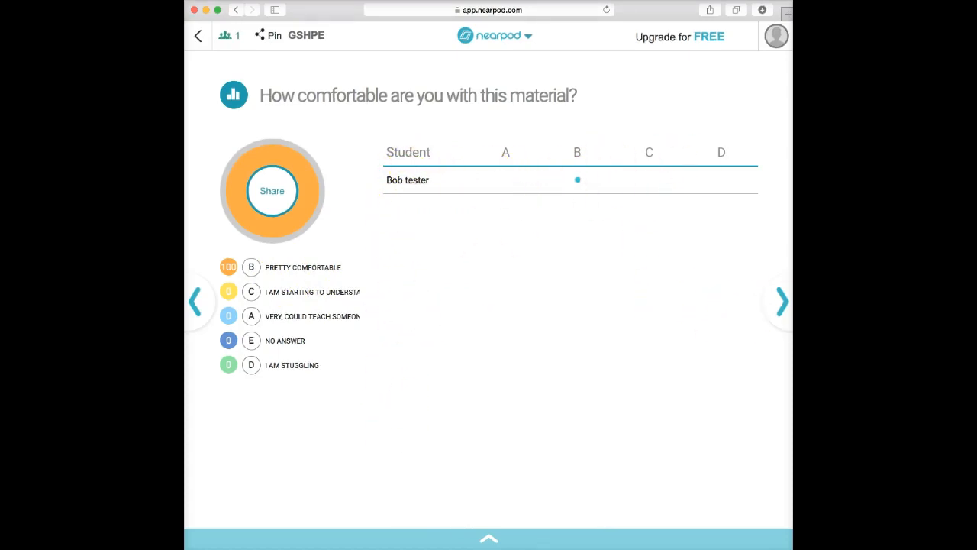
left_click(784, 305)
left_click(784, 302)
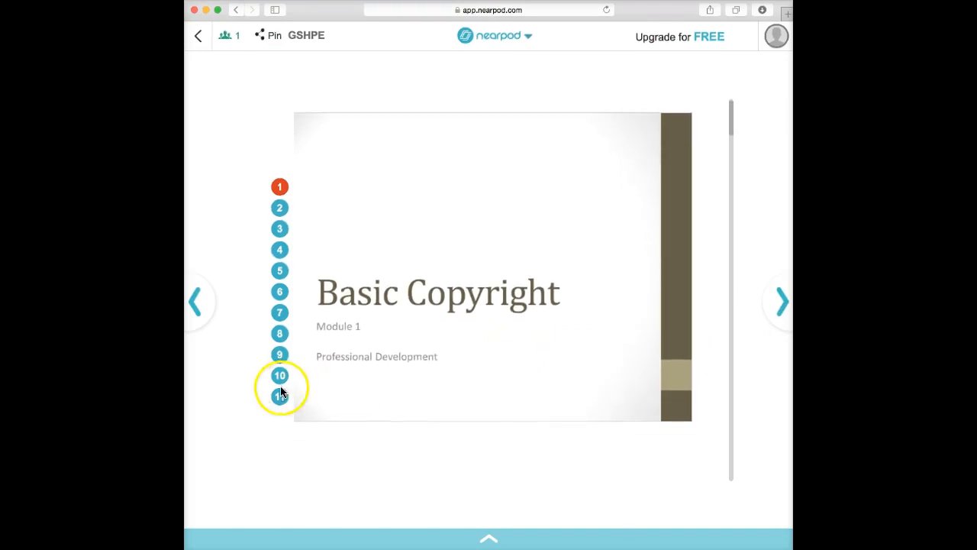
Step through pages 2, 3 and 4 of the Basic Copyright slides and advance to the closing slide
left_click(279, 208)
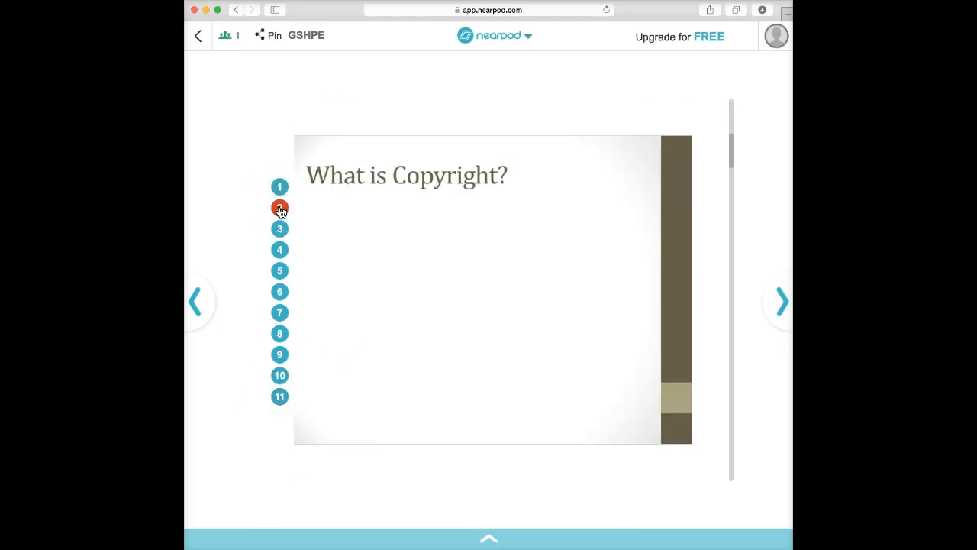
left_click(279, 228)
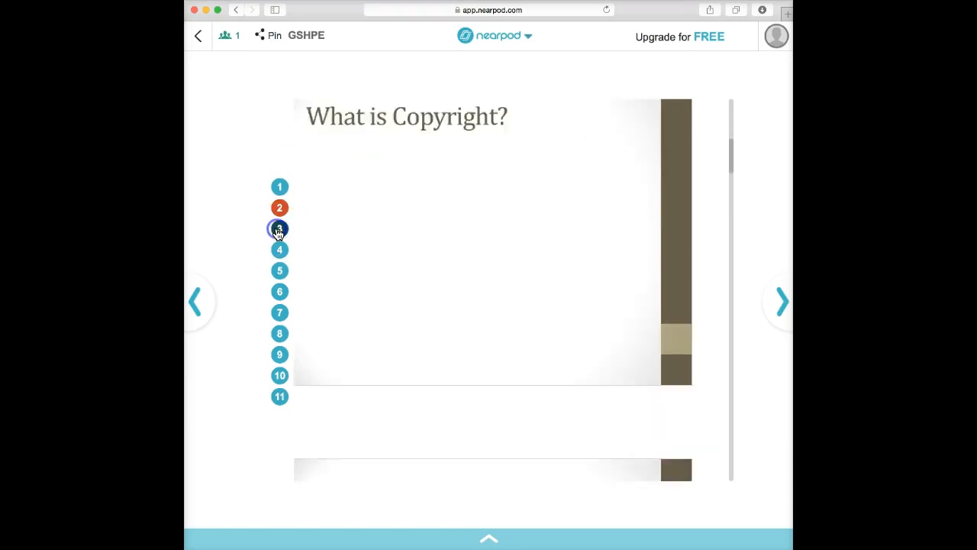
left_click(280, 251)
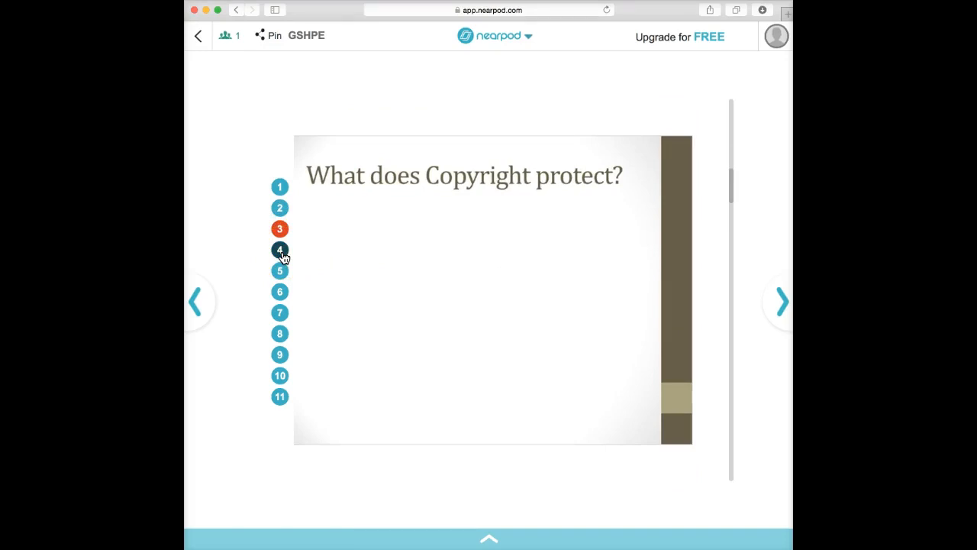
left_click(282, 253)
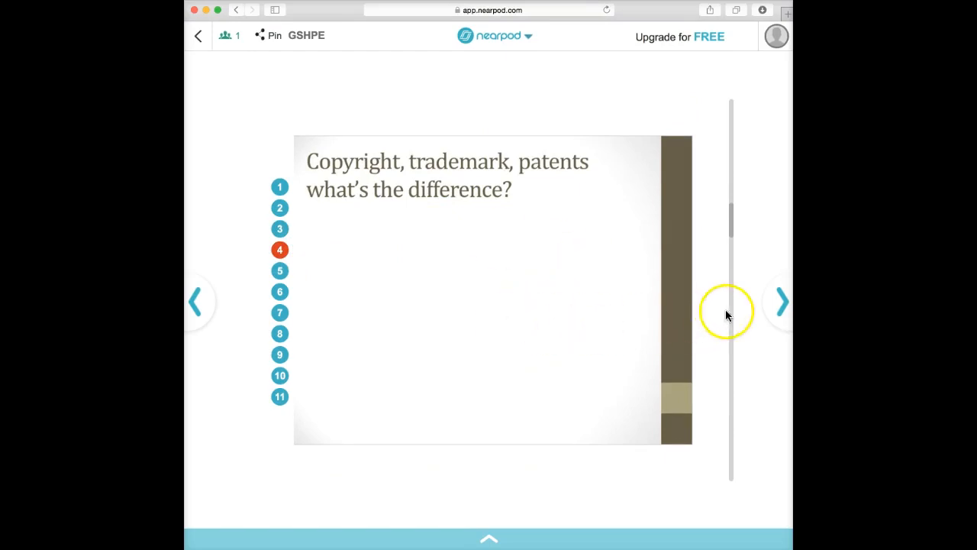
left_click(781, 303)
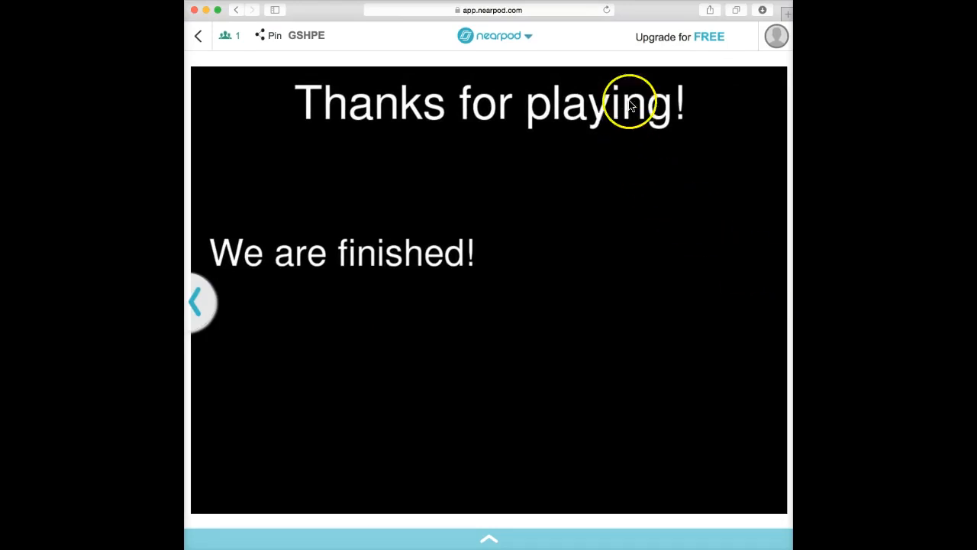
End the live session and confirm removing the students from the presentation
left_click(528, 36)
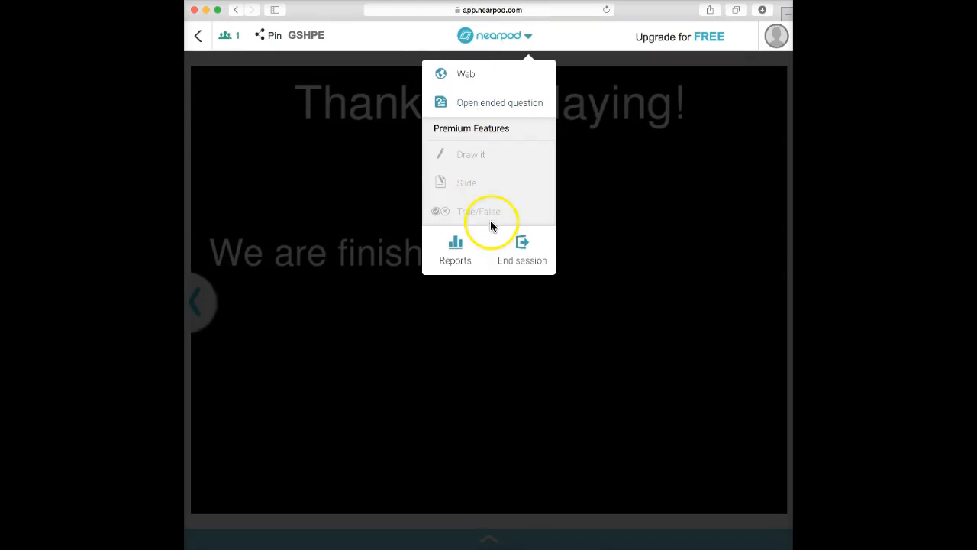
left_click(458, 255)
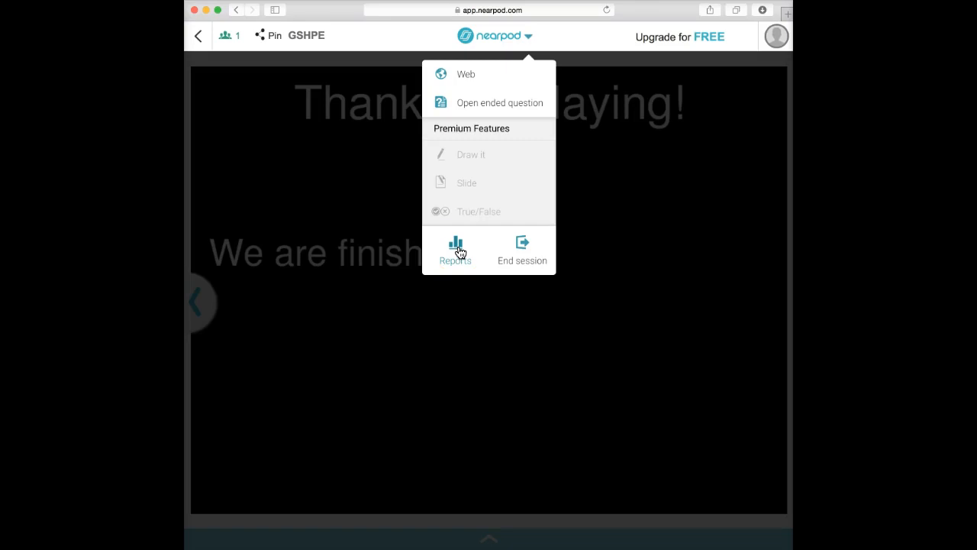
left_click(525, 246)
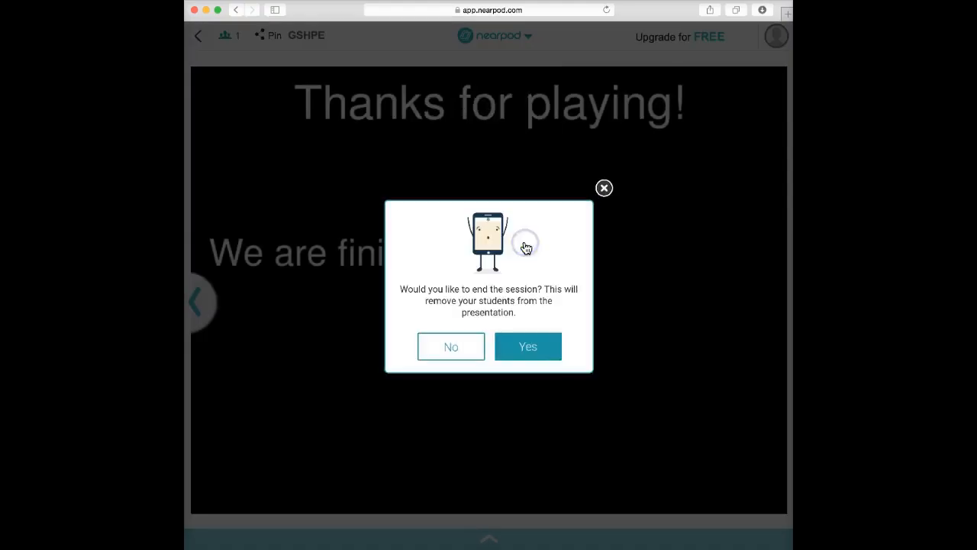
left_click(532, 351)
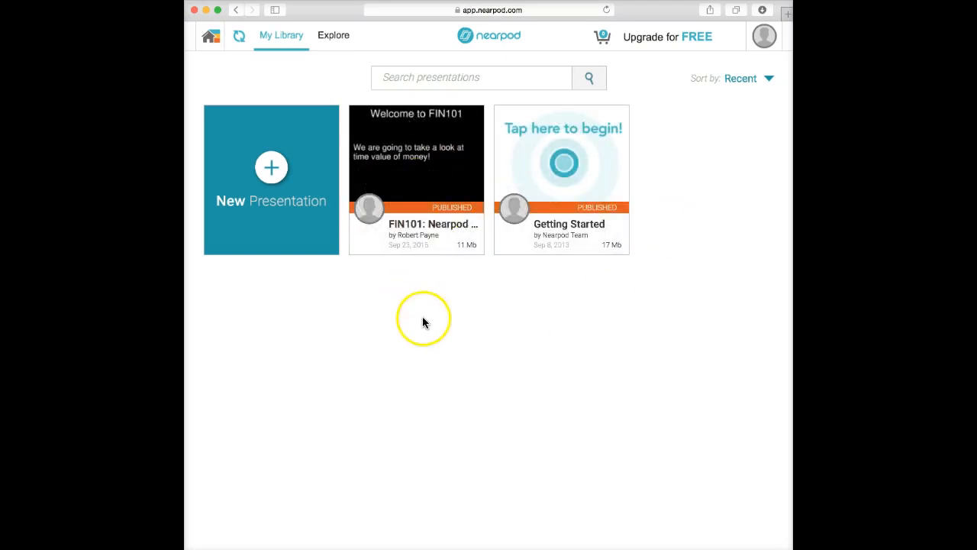
Create a new presentation from My Library
mouse_move(447, 218)
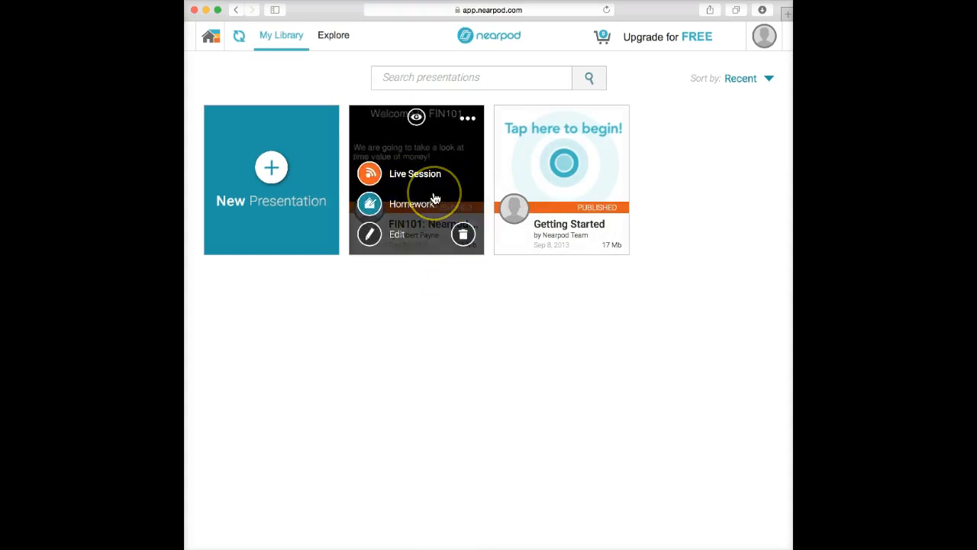
left_click(433, 191)
left_click(435, 190)
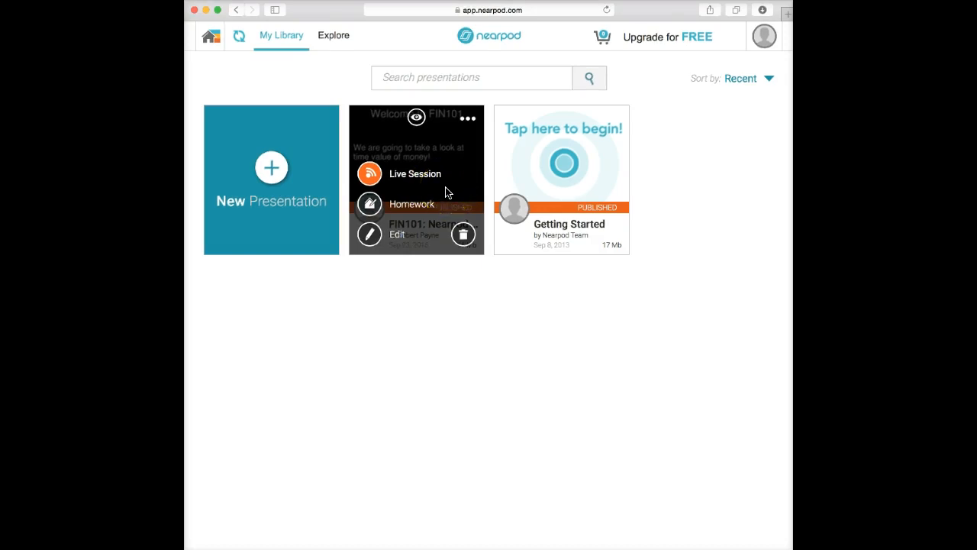
left_click(448, 188)
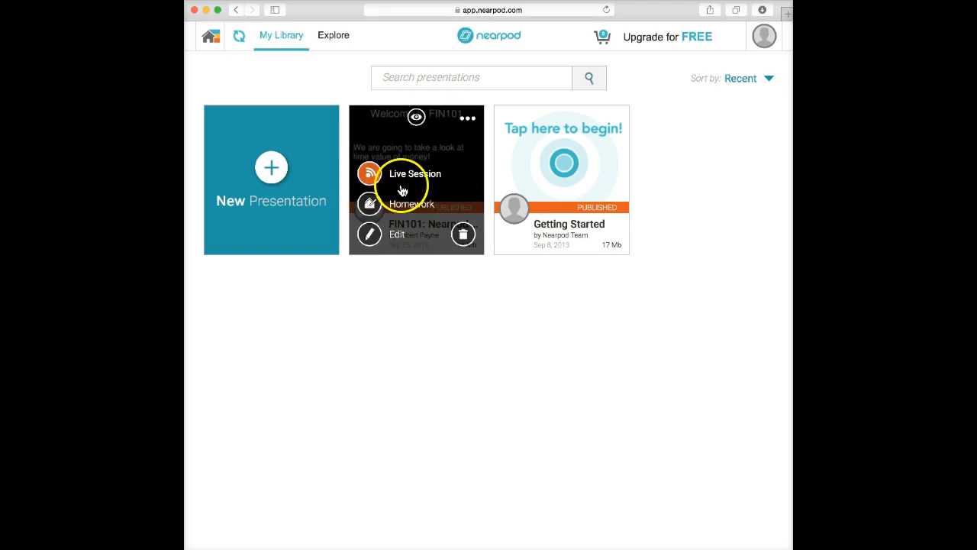
left_click(267, 168)
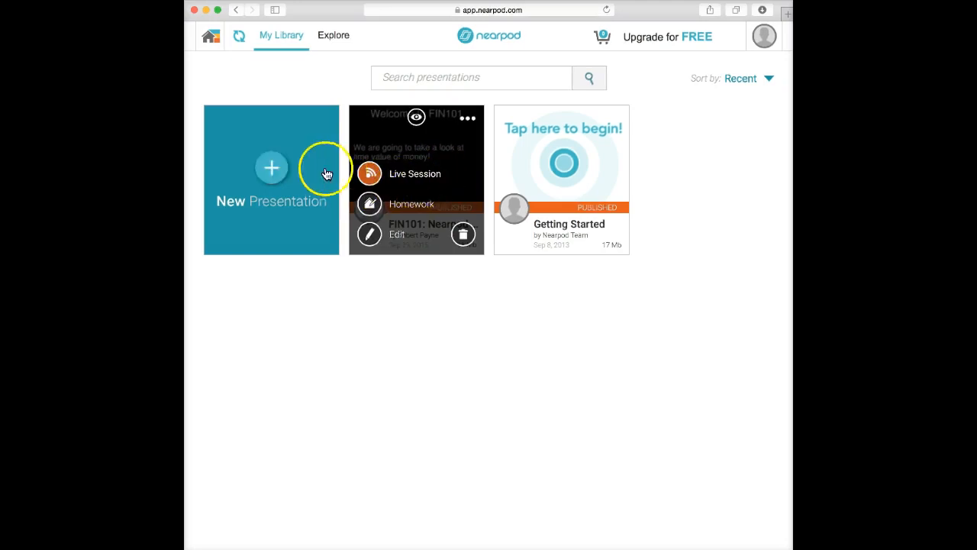
left_click(270, 179)
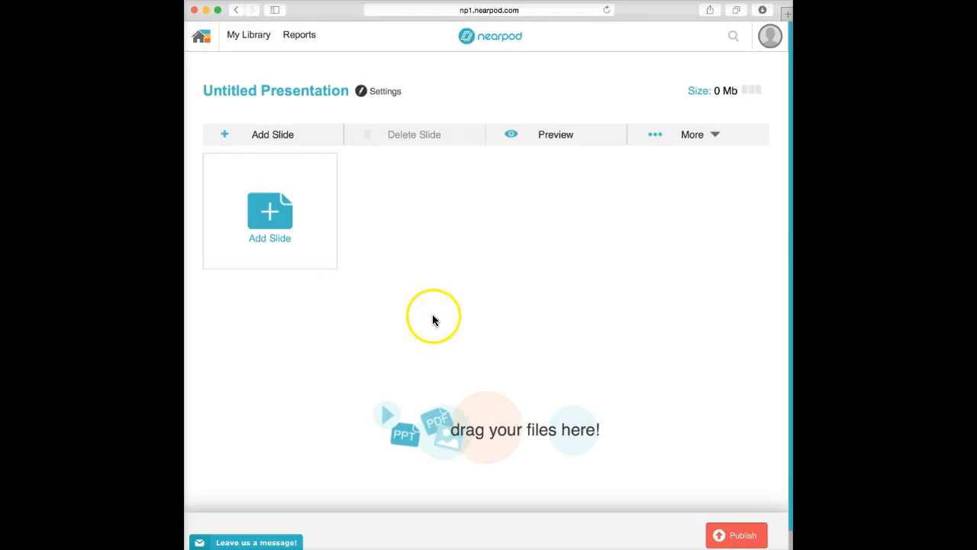
Add a new content slide of the Slide type to the untitled presentation
scroll(429, 316, "down", 1)
scroll(429, 315, "up", 1)
left_click(270, 212)
left_click(270, 213)
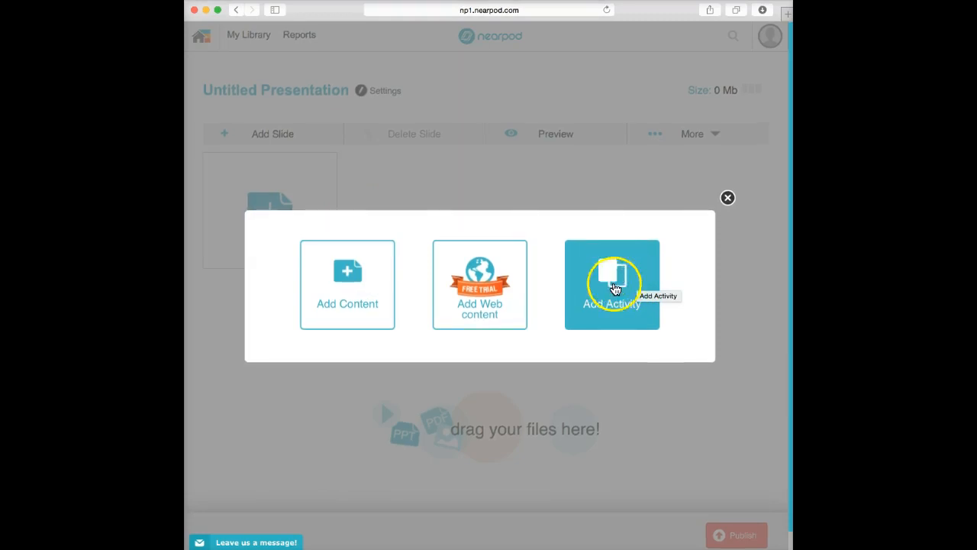
scroll(614, 283, "down", 1)
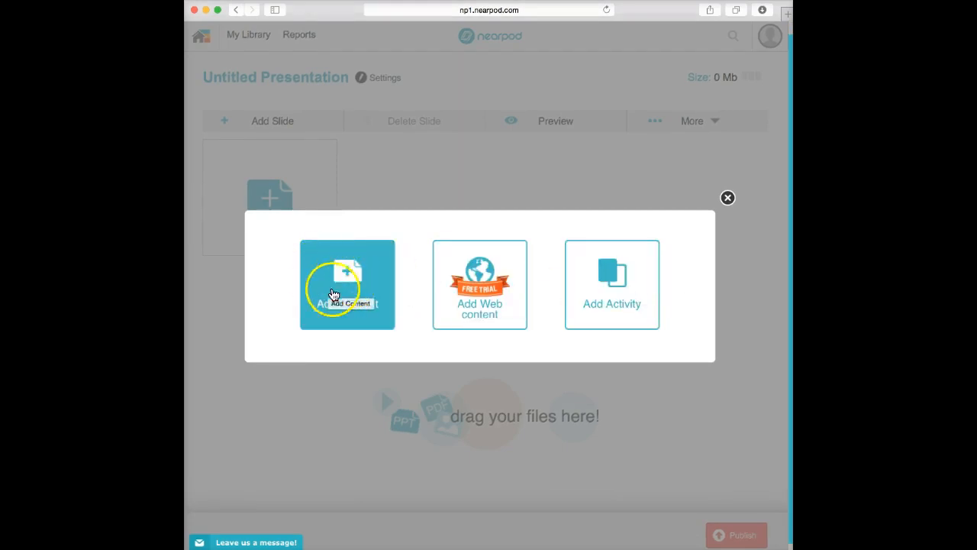
left_click(483, 309)
left_click(478, 300)
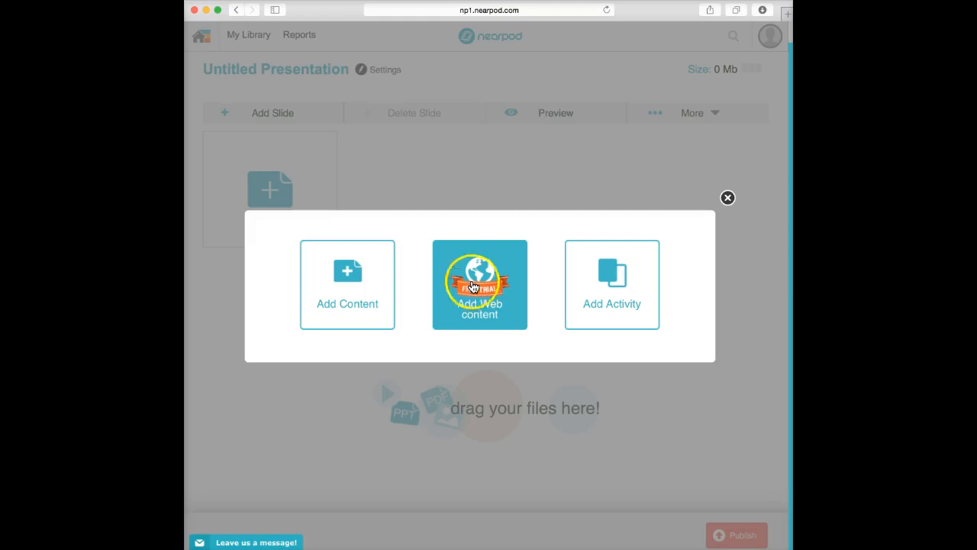
left_click(348, 278)
left_click(348, 278)
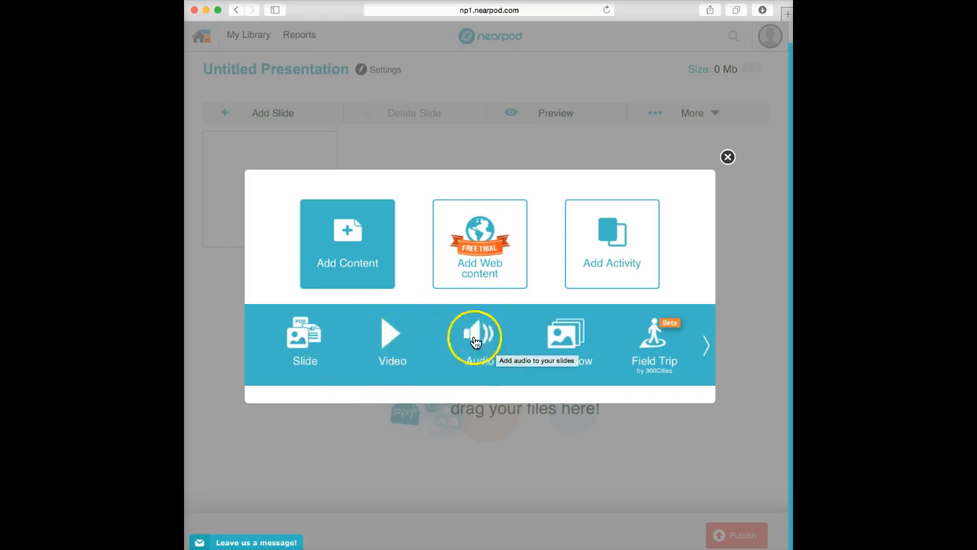
left_click(565, 339)
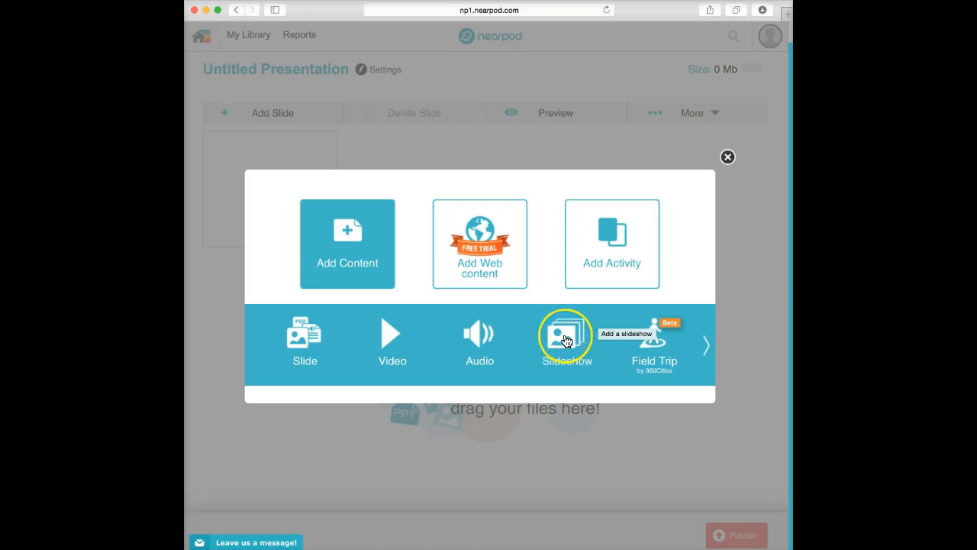
left_click(660, 339)
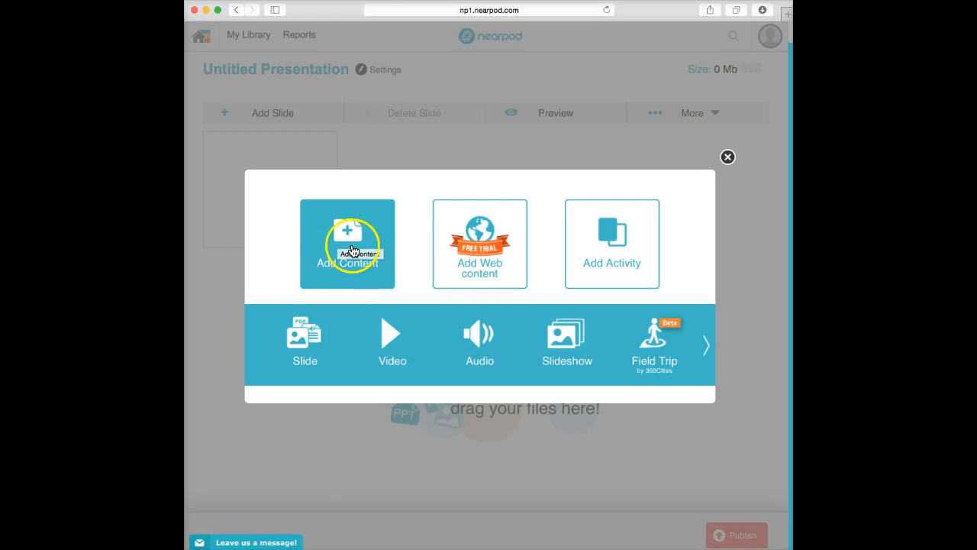
left_click(301, 339)
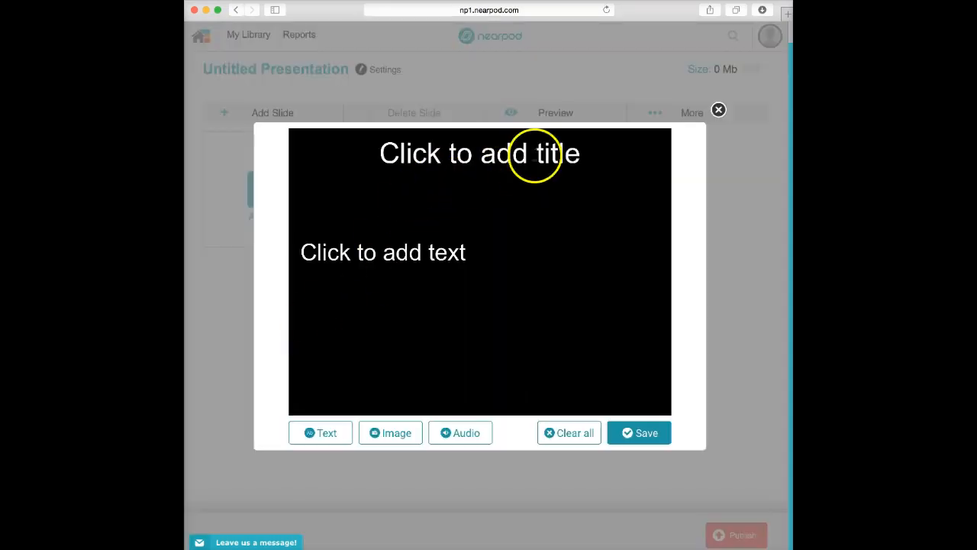
Title the slide "Let's get started", enter "fsdaasdfdsfdsa" as its body text, and save the slide
left_click(580, 158)
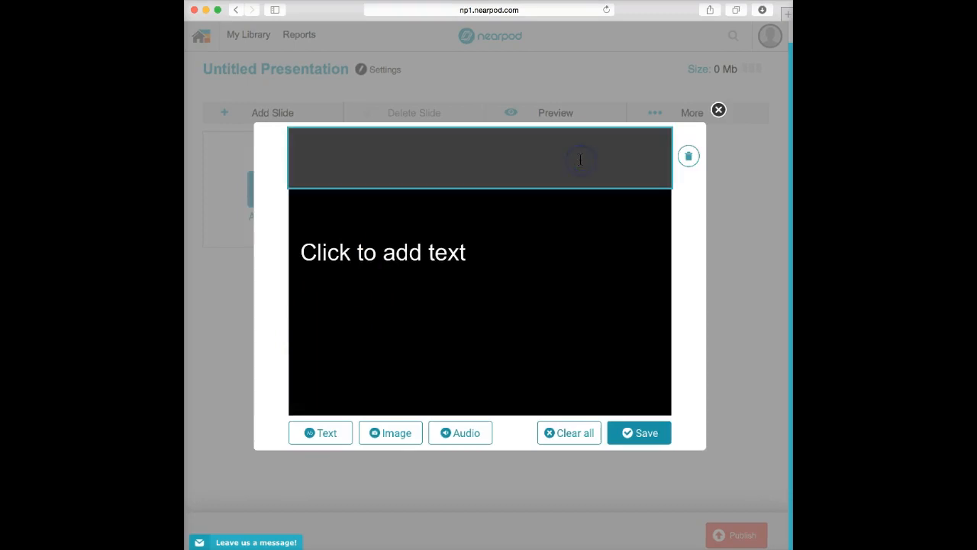
type("Let's ")
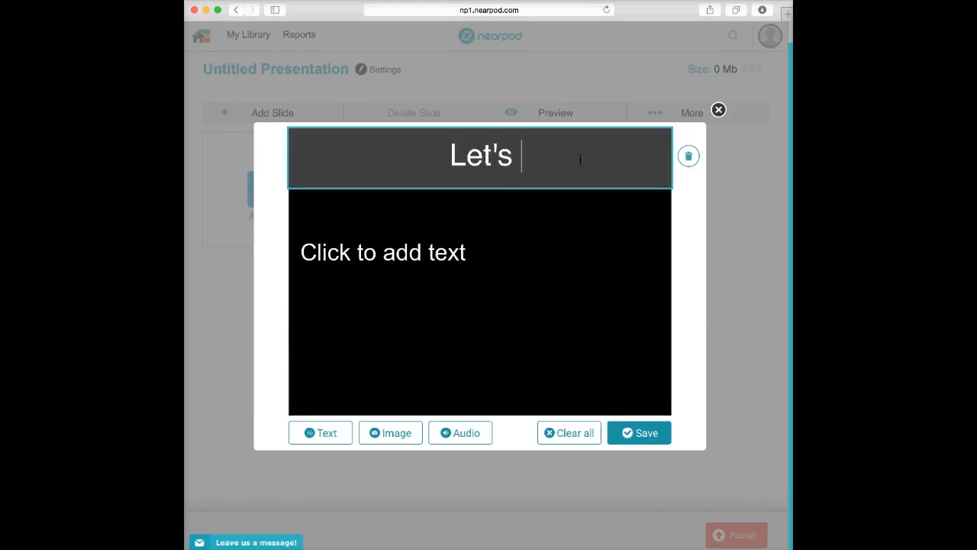
type("get started")
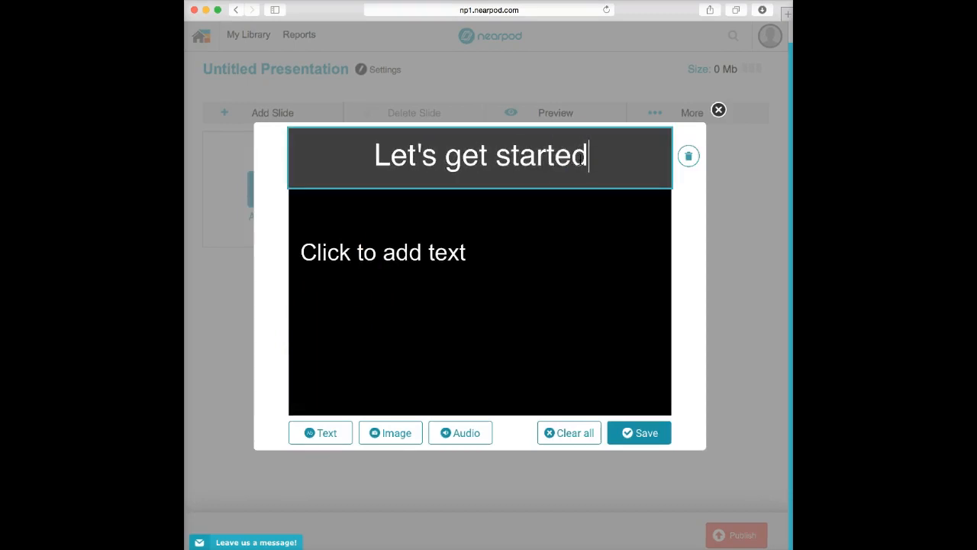
left_click(457, 250)
type("fsdaasdfdsfdsa")
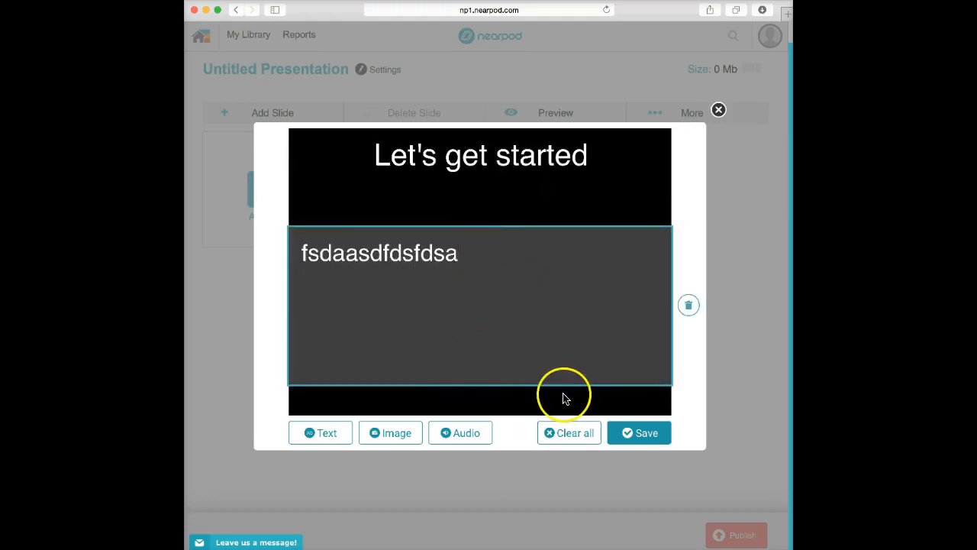
left_click(325, 434)
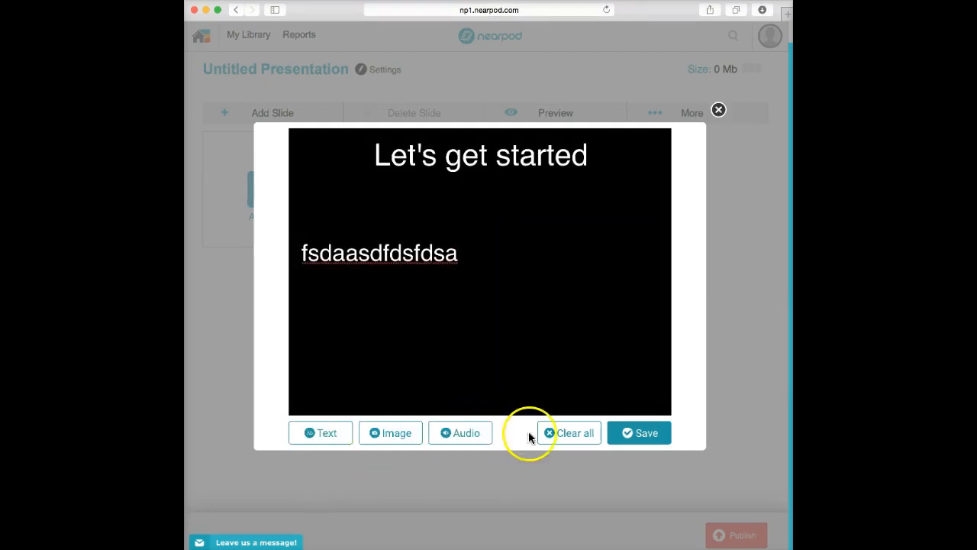
left_click(637, 435)
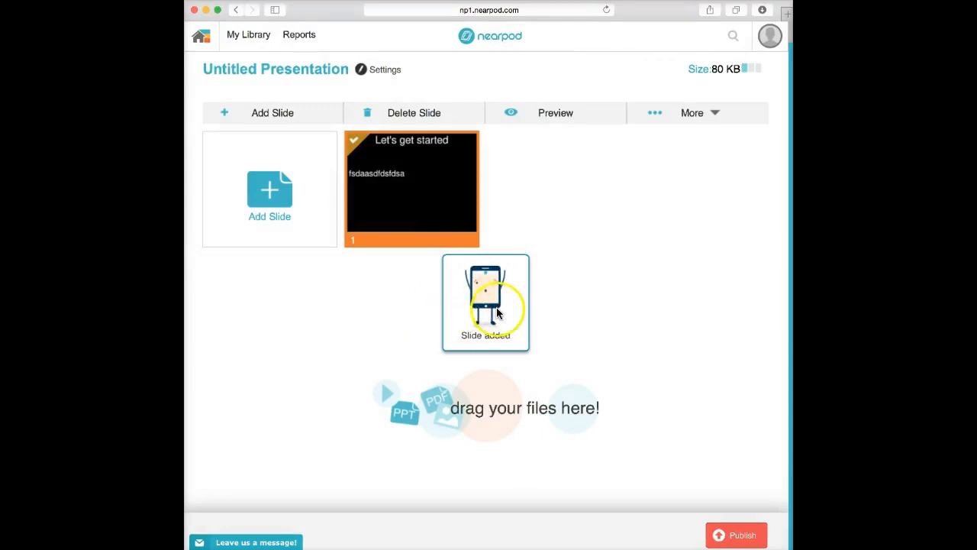
Begin adding another slide and view the activity types and the sources offered for video content
left_click(281, 206)
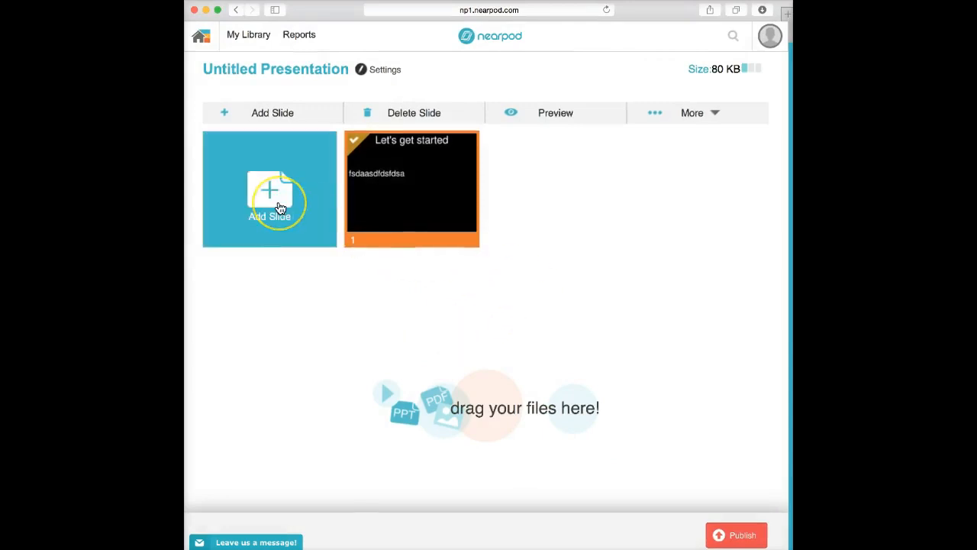
left_click(281, 208)
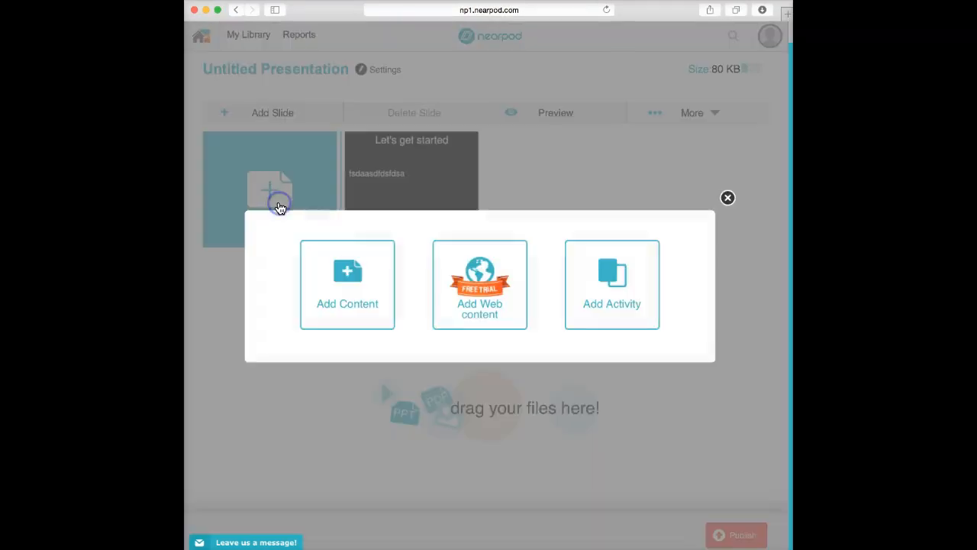
left_click(577, 307)
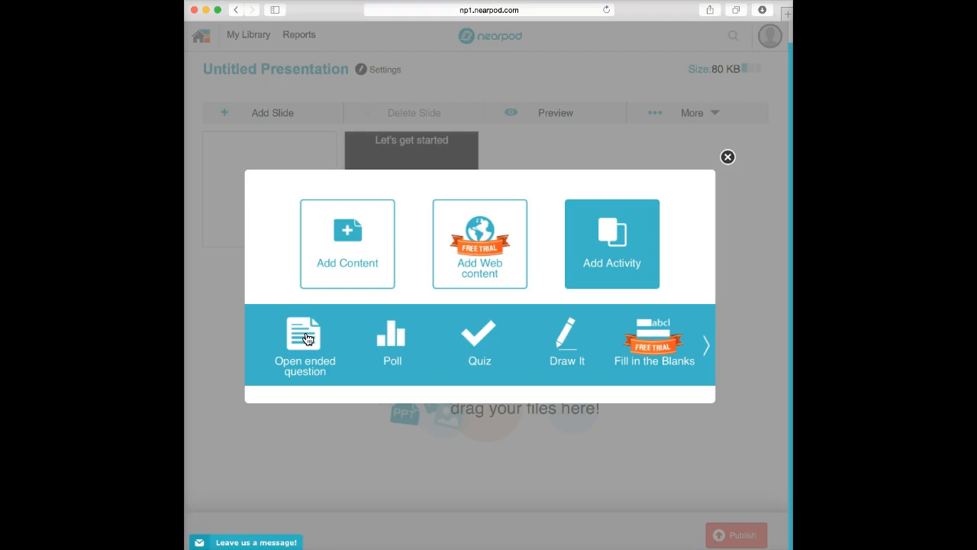
left_click(332, 236)
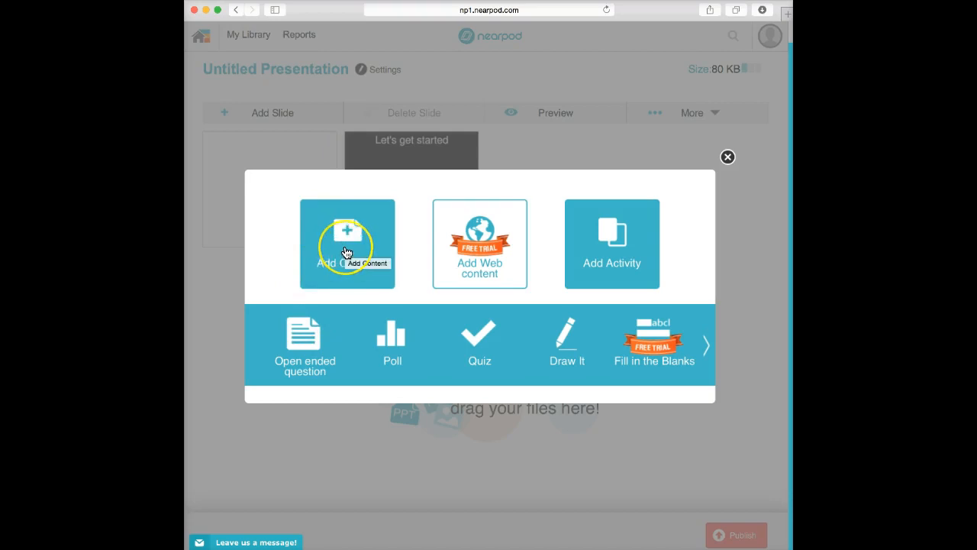
left_click(346, 251)
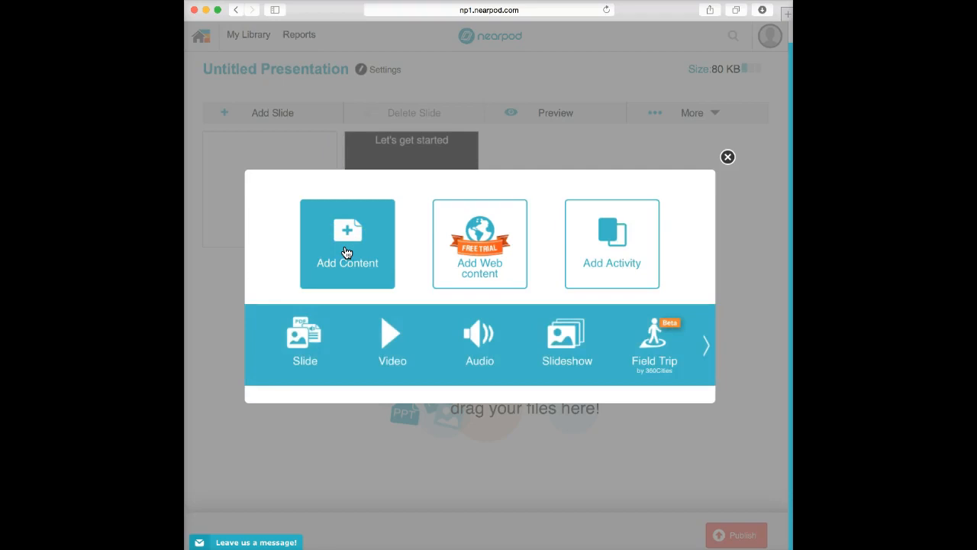
left_click(385, 336)
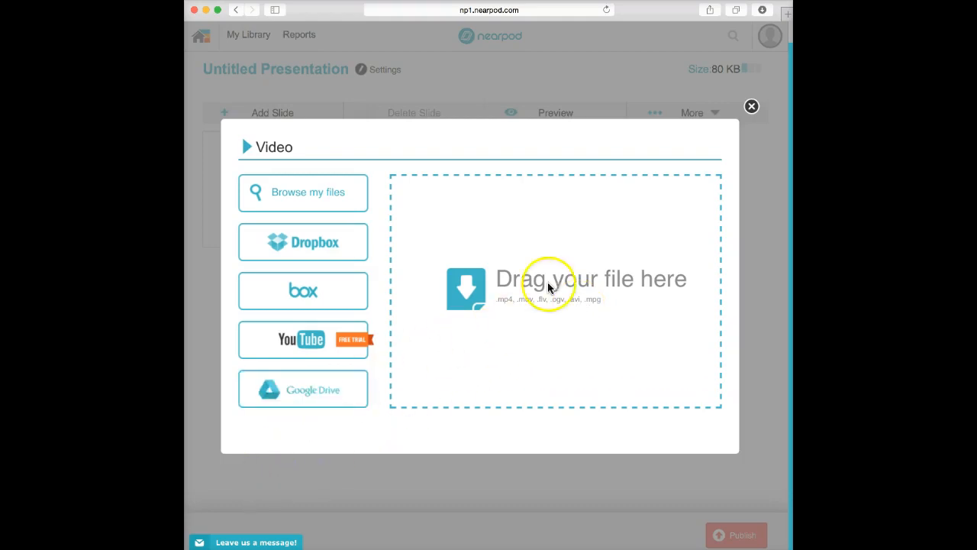
left_click(751, 106)
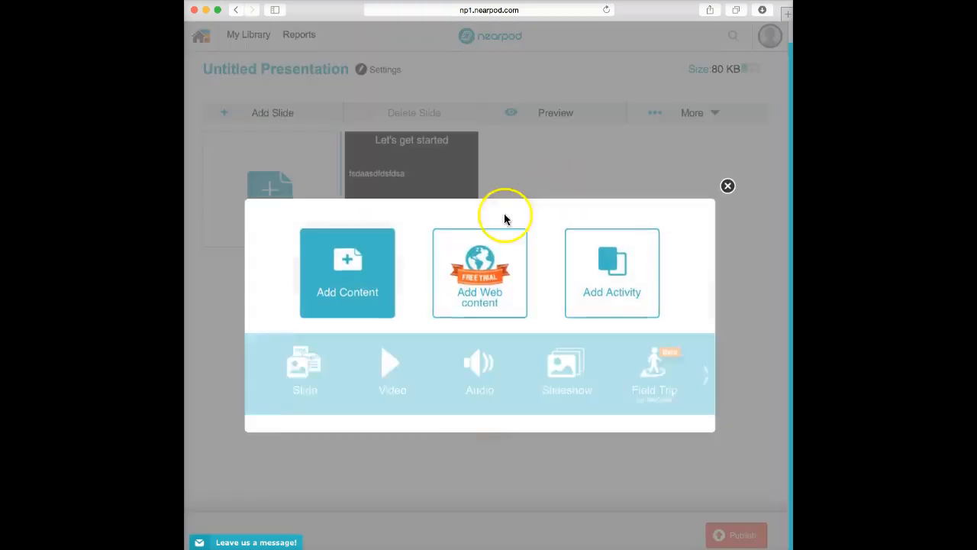
View the sources offered for slideshow content and close the slideshow dialog without adding anything
left_click(565, 342)
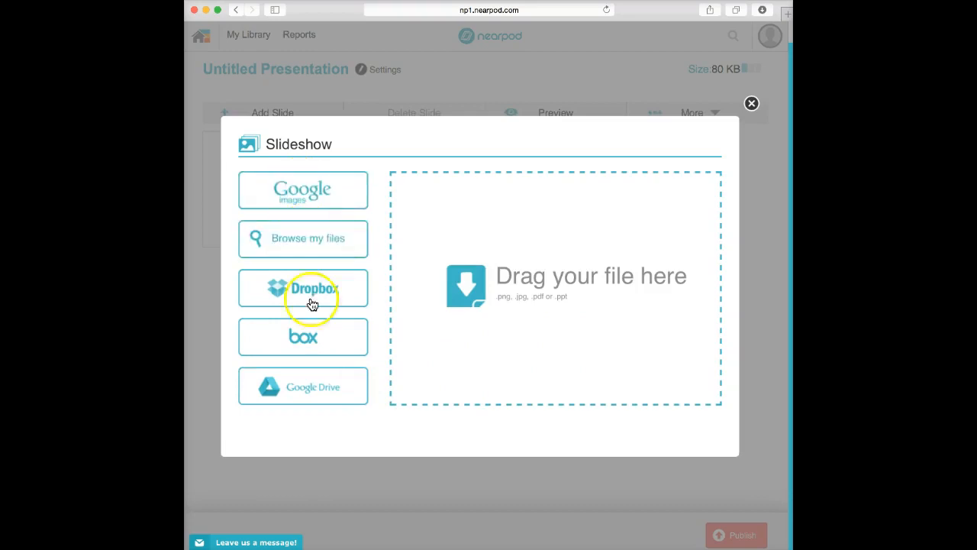
left_click(307, 241)
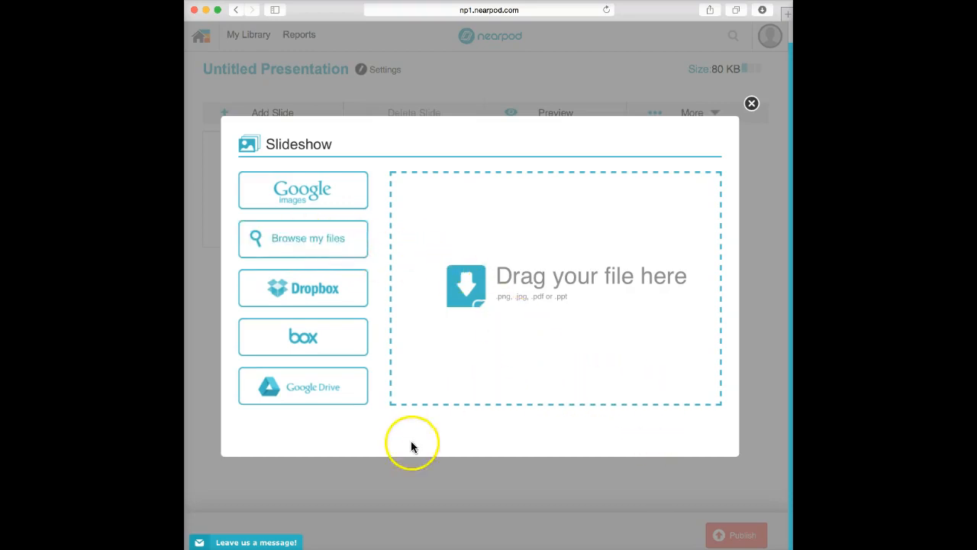
left_click(751, 105)
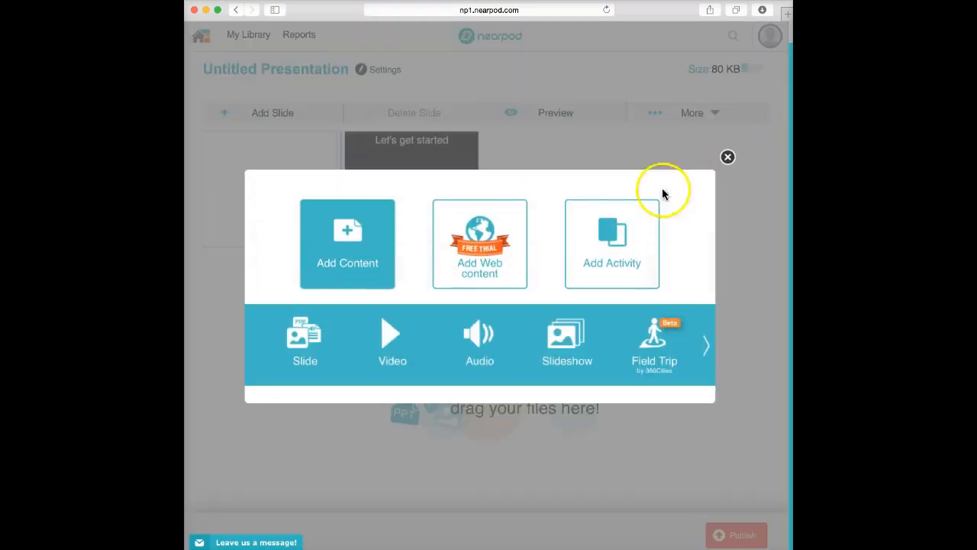
Start a quiz activity with "What type of animal do you shoot with an elephant gun?" as question 1
left_click(617, 237)
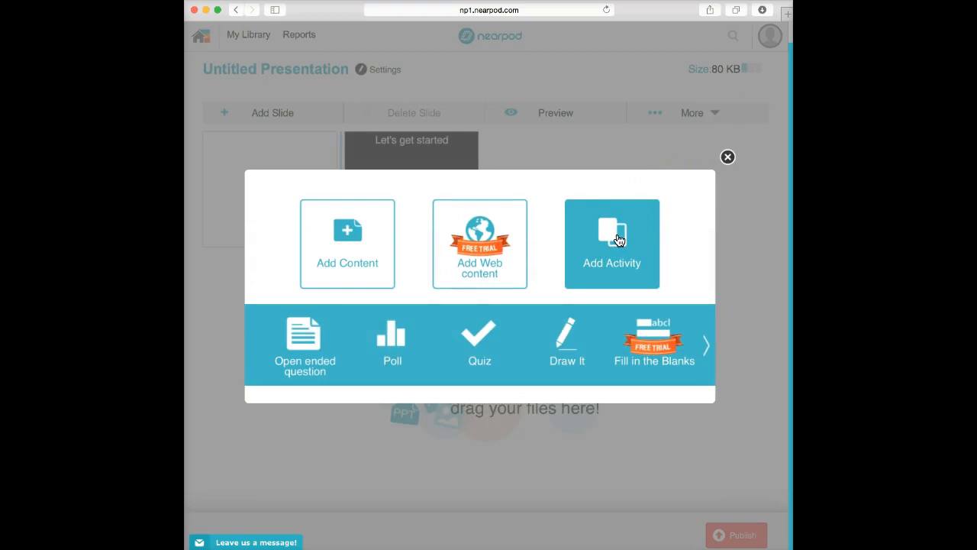
left_click(480, 338)
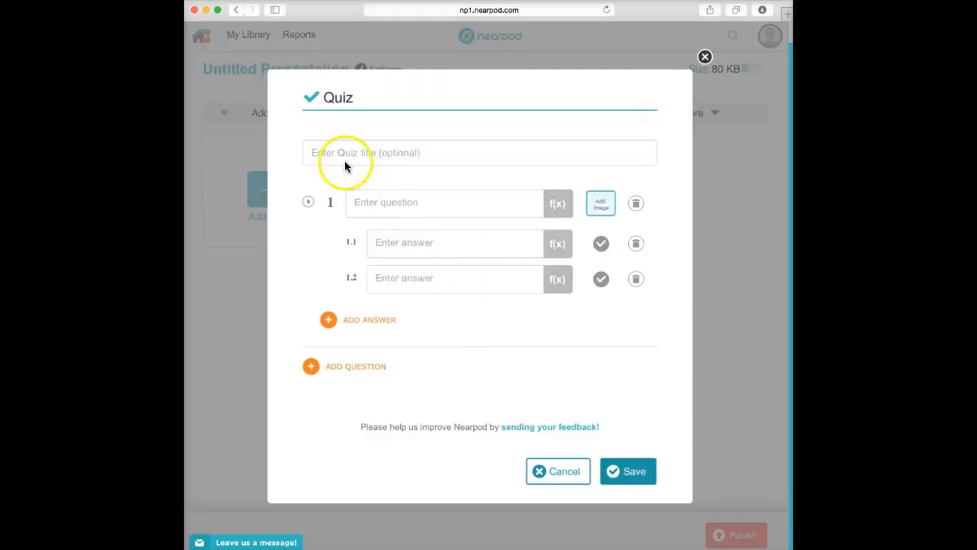
left_click(325, 153)
type("What type of animal do you shoot with an elephant gun?")
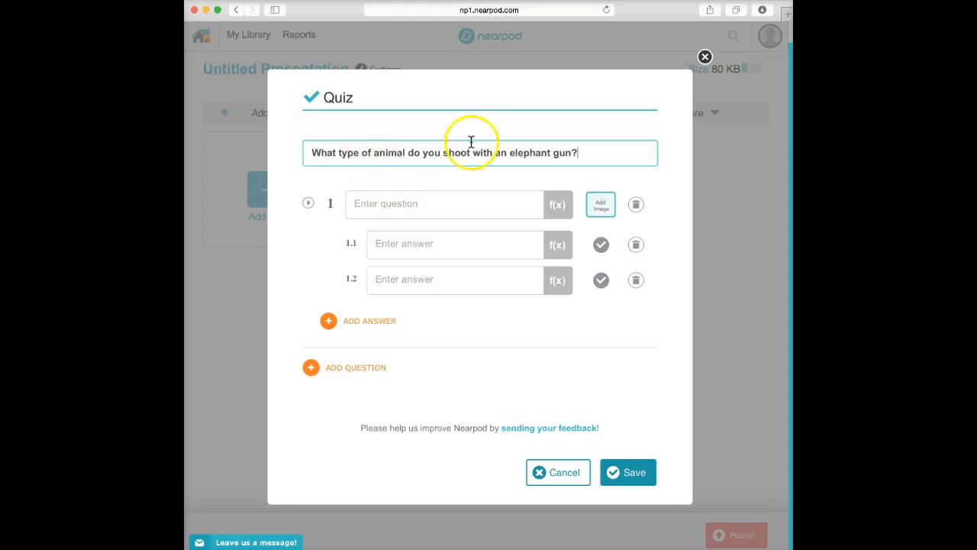
left_click_drag(588, 153, 307, 156)
key("super+x")
left_click(371, 203)
key("super+v")
Title the quiz with the author's first name in possessive form followed by "Test Quiz"
left_click(328, 155)
type("B")
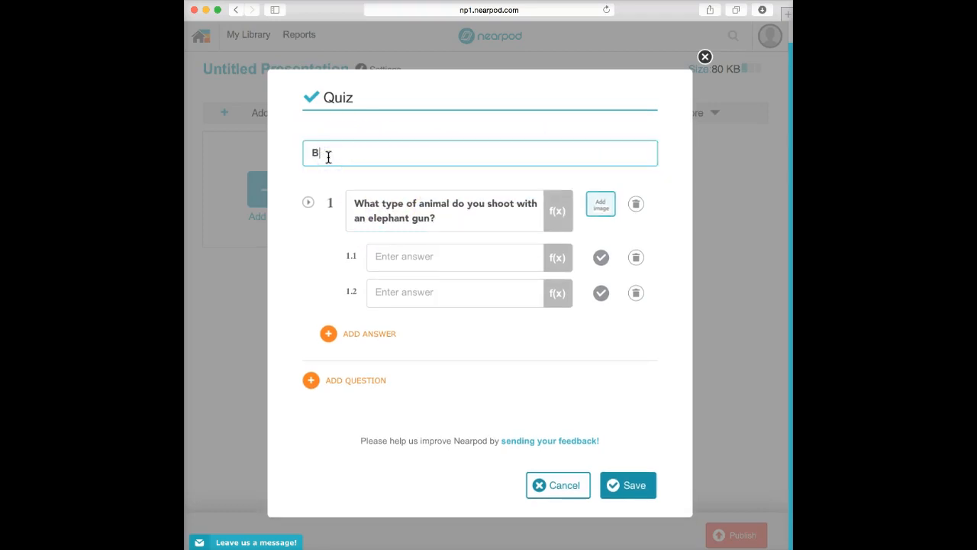
type("ob's Test Quiz")
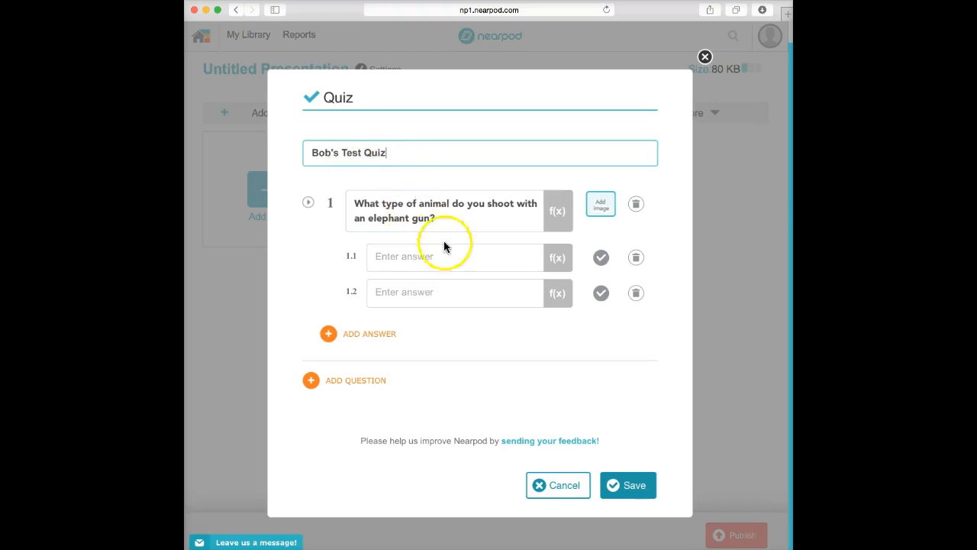
Enter "cat" and "dog" as the first two answers to the elephant gun question
left_click(381, 261)
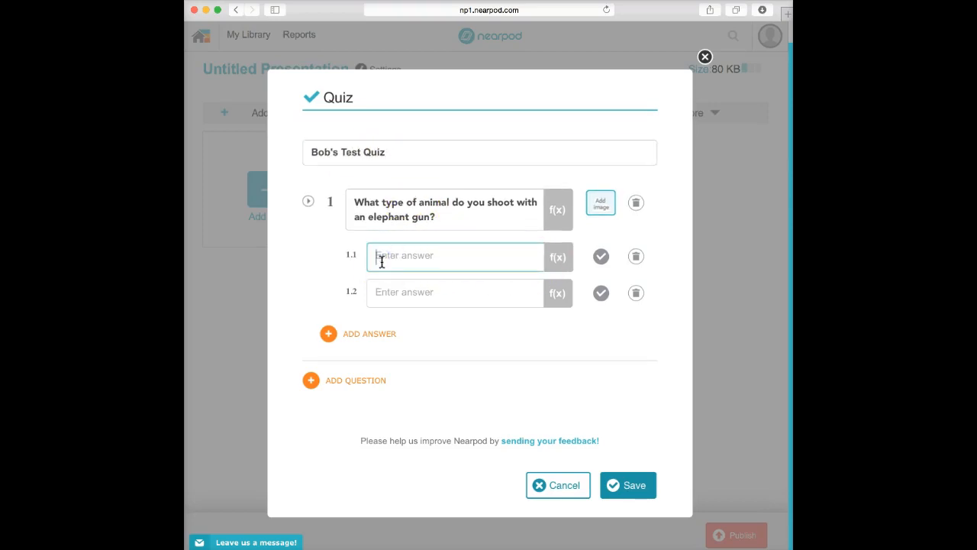
left_click(600, 204)
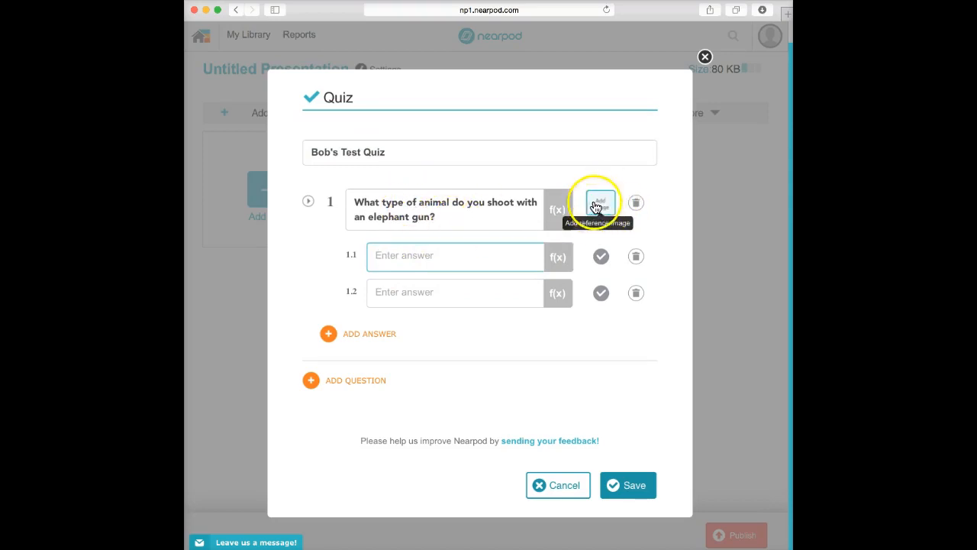
left_click(601, 204)
left_click(394, 259)
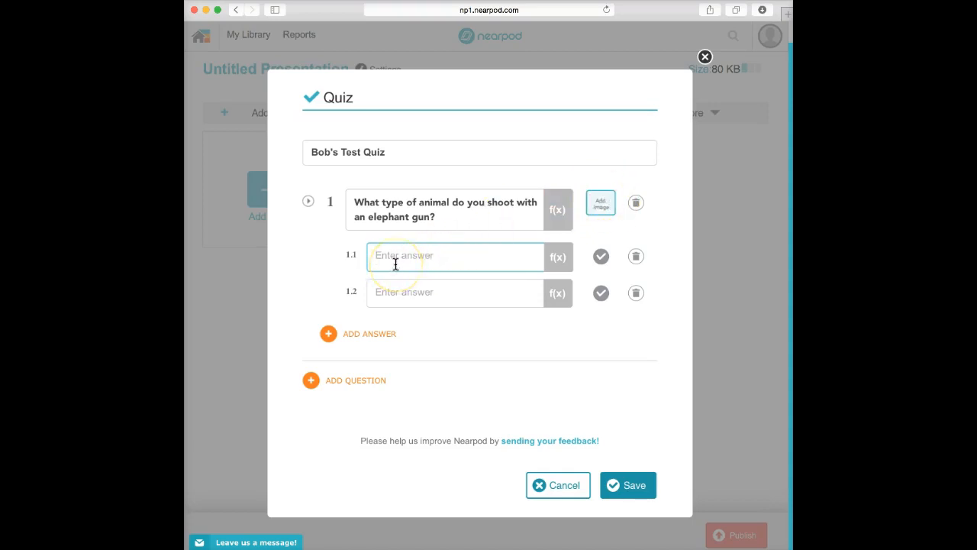
type("cat")
left_click(387, 298)
type("dog")
Add the answers "horse" and "elephant" to question 1 and mark "elephant" as the correct one
left_click(358, 339)
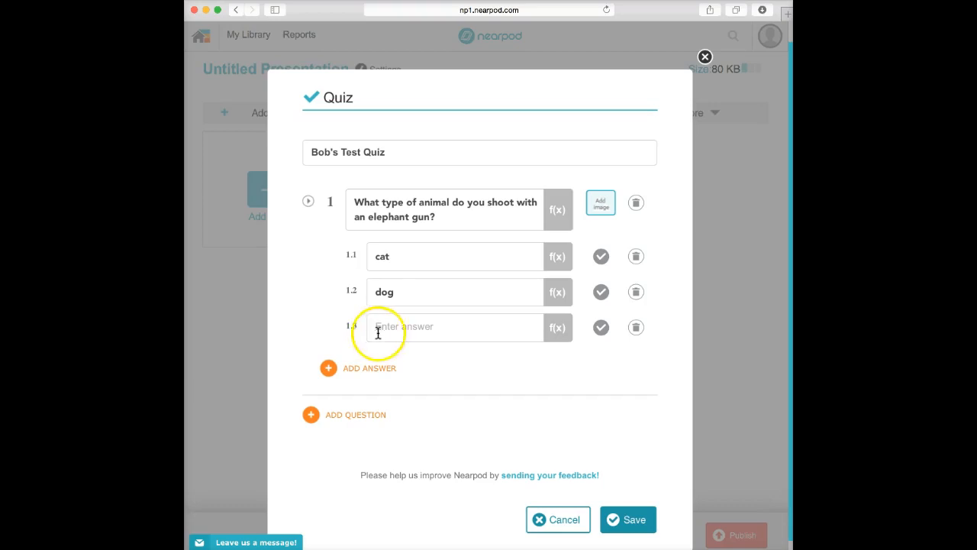
left_click(379, 330)
type("horse")
left_click(364, 369)
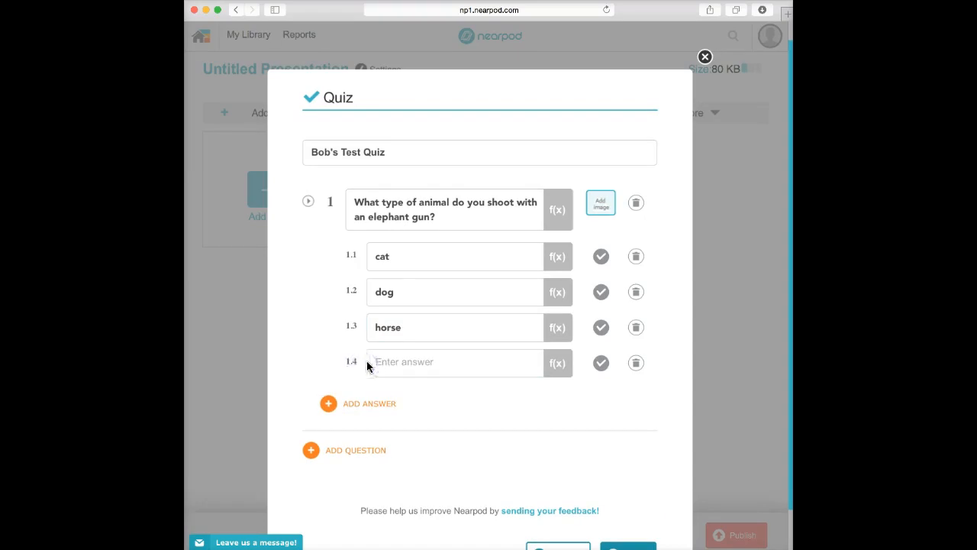
left_click(381, 361)
type("elephant")
left_click(601, 364)
Delete the answer "cat" from the quiz question
left_click(635, 256)
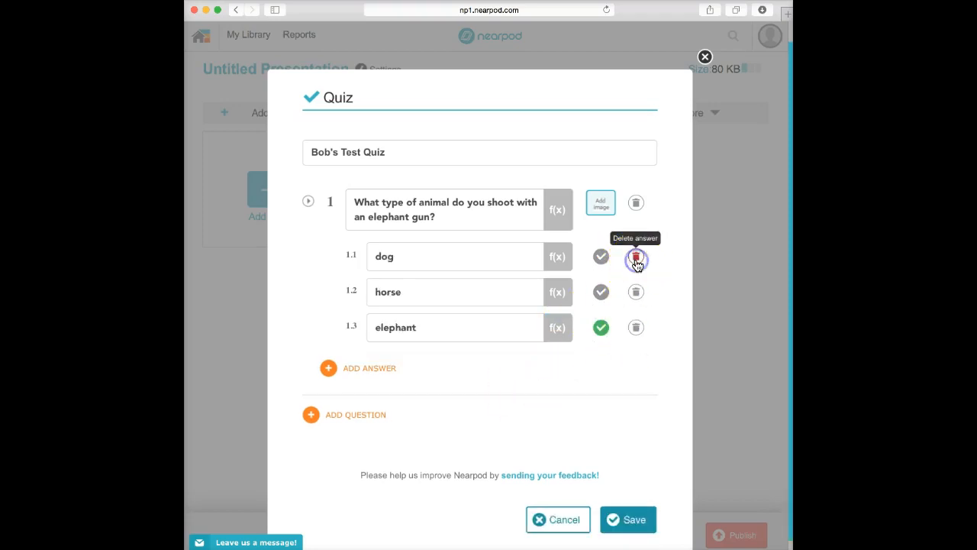
left_click(352, 420)
left_click(413, 388)
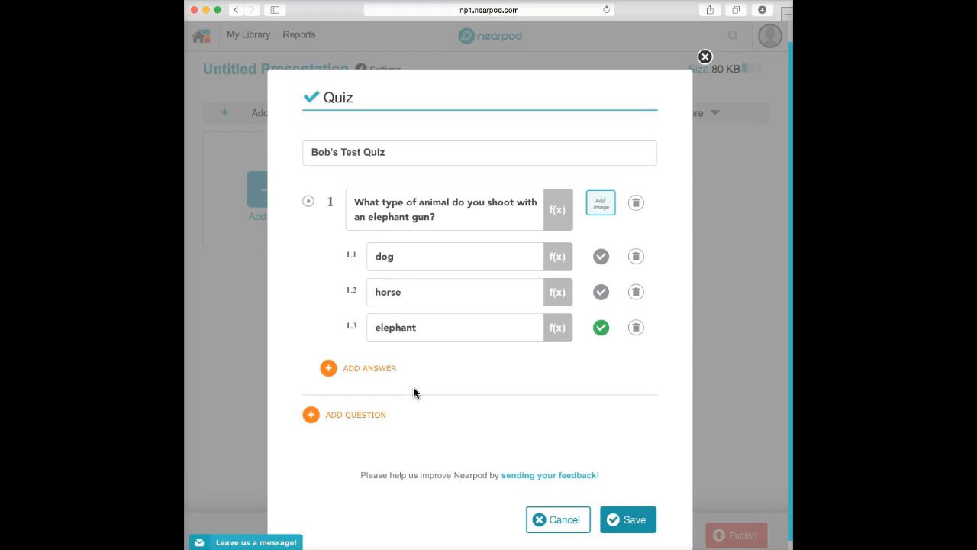
Save the quiz to the presentation and start a new poll activity on another slide
left_click(636, 526)
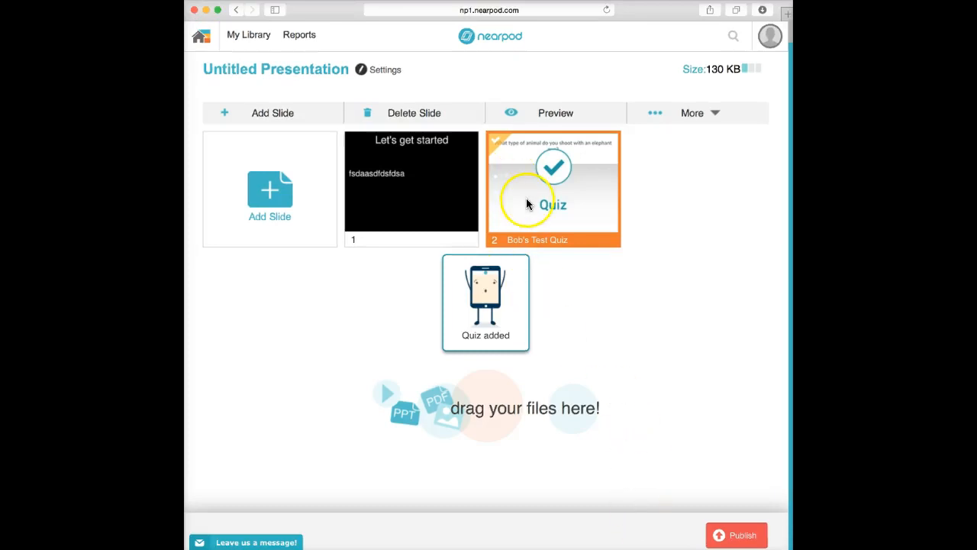
left_click(273, 204)
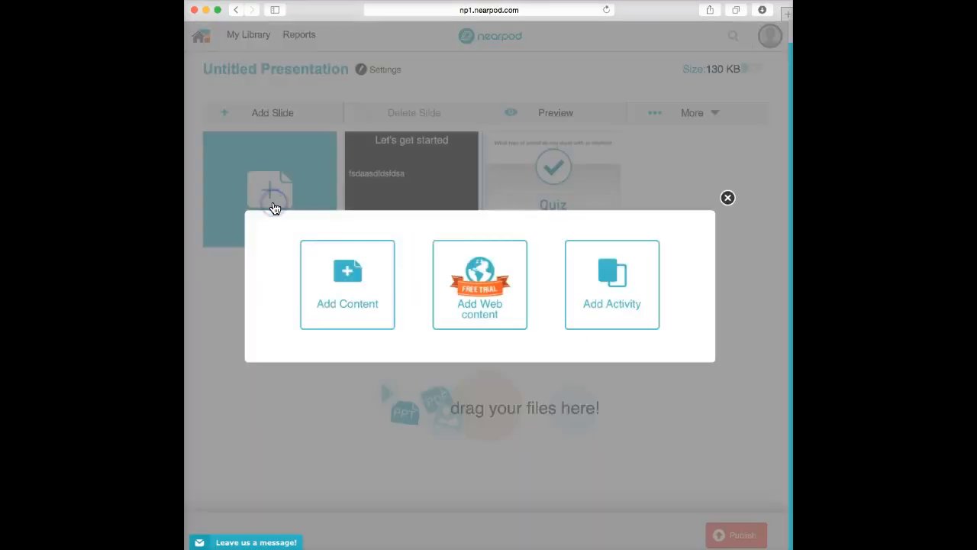
left_click(615, 278)
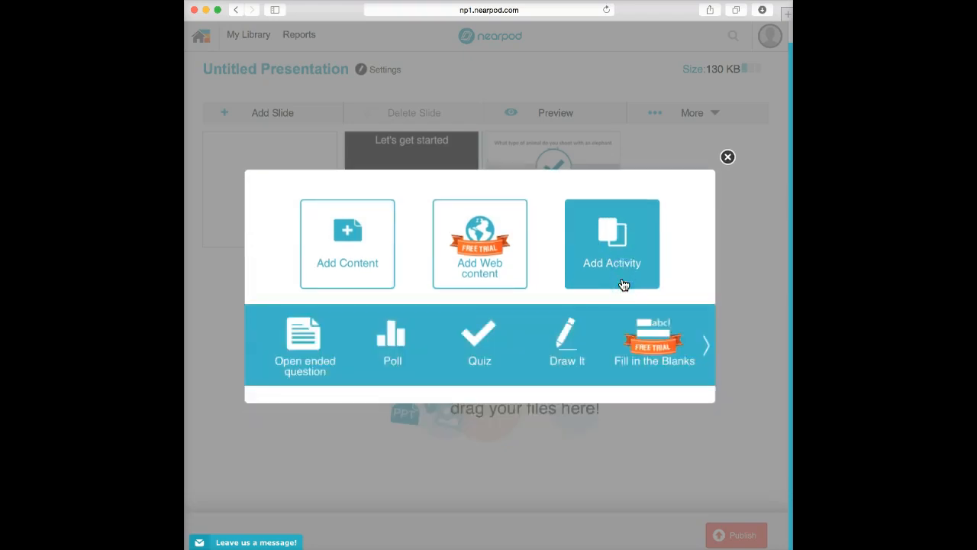
left_click(397, 365)
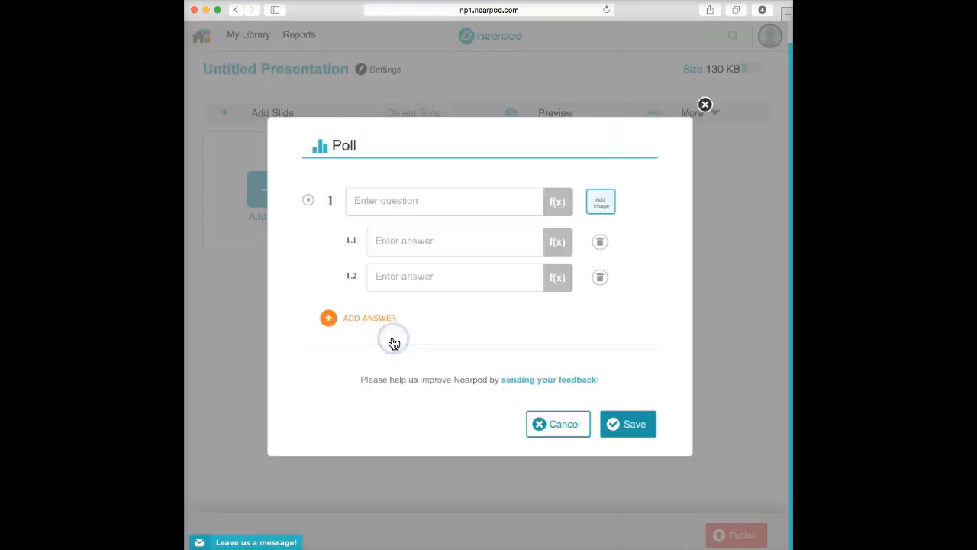
Enter "How comfortable are you with this material?" as the poll question
left_click(360, 202)
type("Howe")
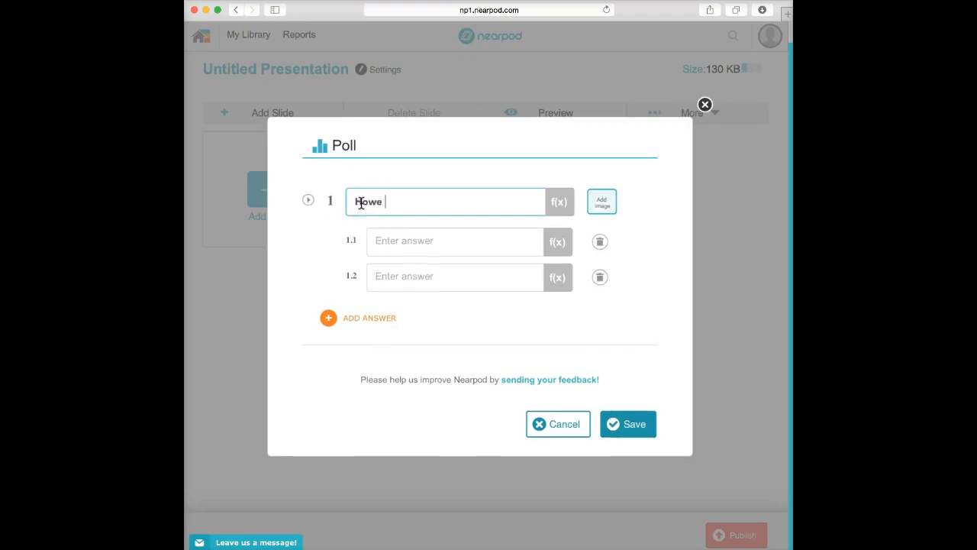
key("BackSpace")
key("BackSpace")
type(" compf")
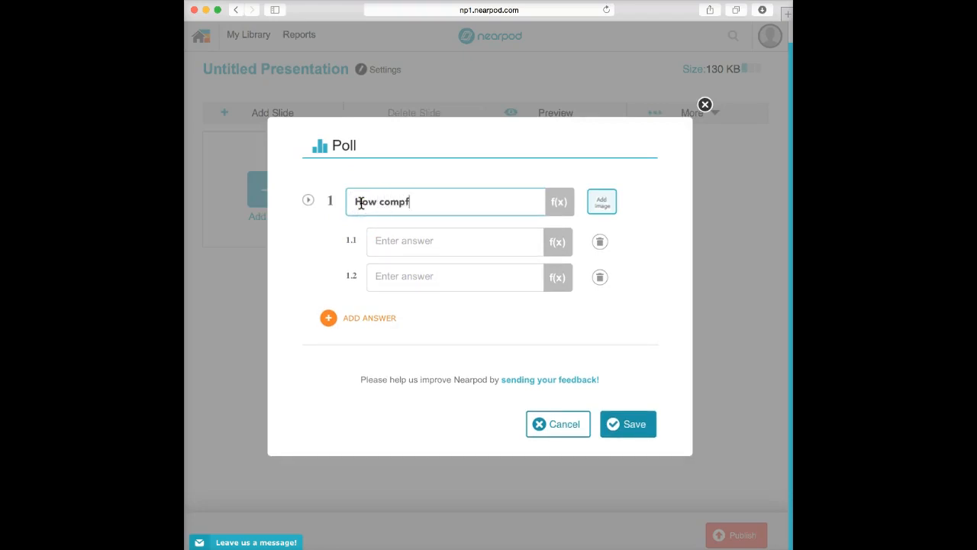
key("BackSpace")
key("BackSpace")
key("BackSpace")
type("this mat")
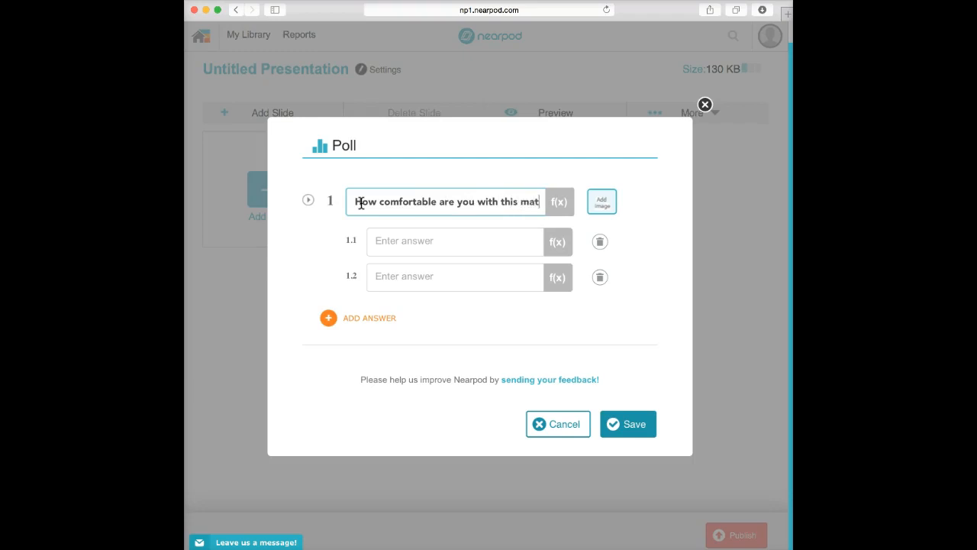
type("erial?")
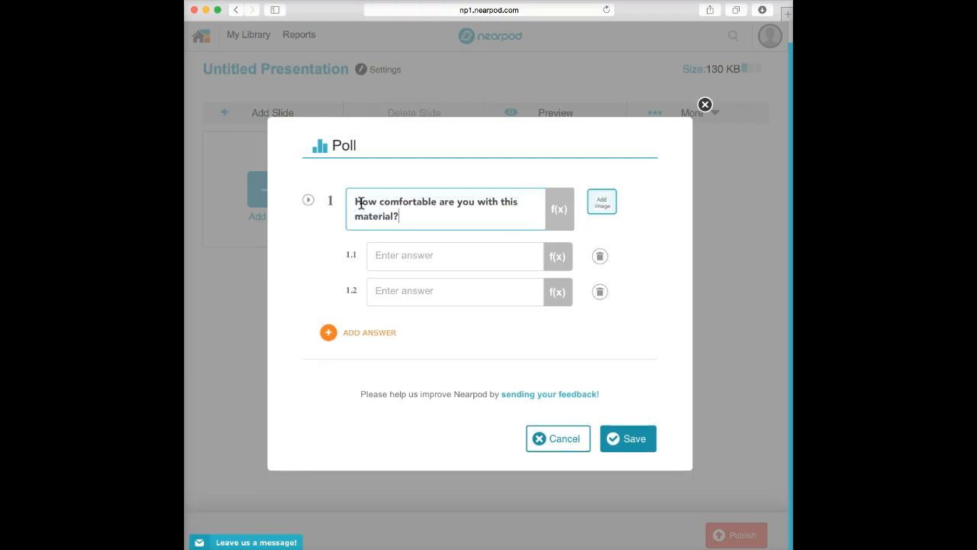
Give the poll the answers "Very", "its coming along" and "have no clue", and save it to the presentation
left_click(383, 255)
type("Very")
left_click(382, 281)
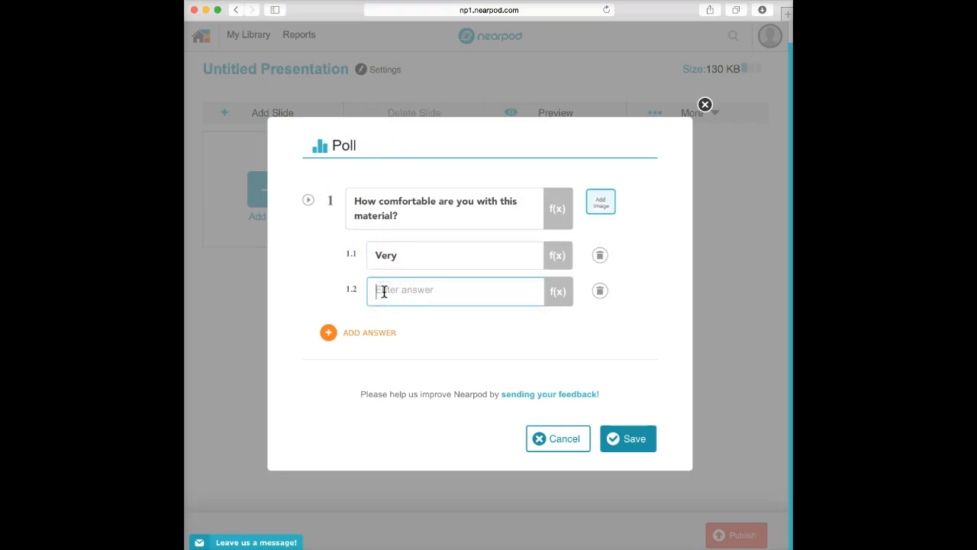
type("its coming along")
left_click(371, 333)
left_click(391, 304)
type("have no clue")
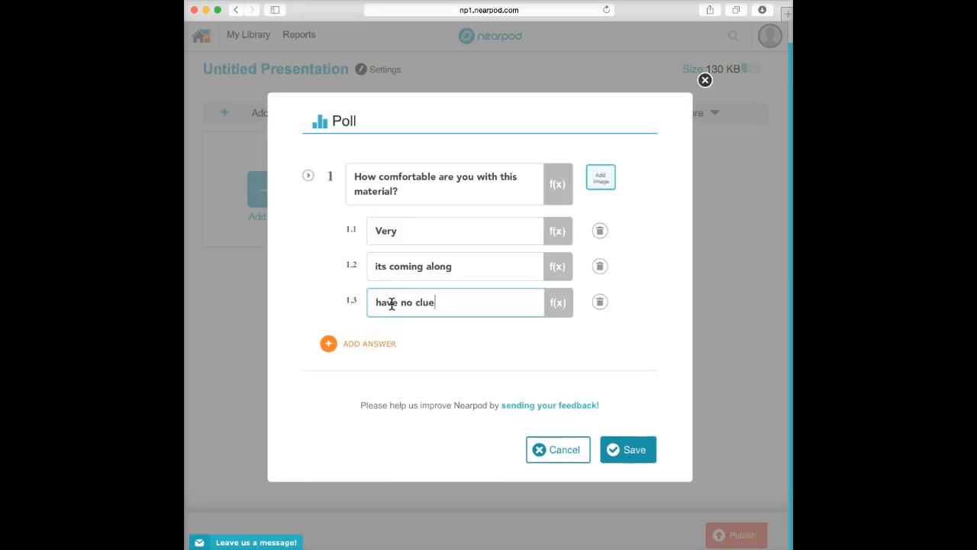
left_click(627, 451)
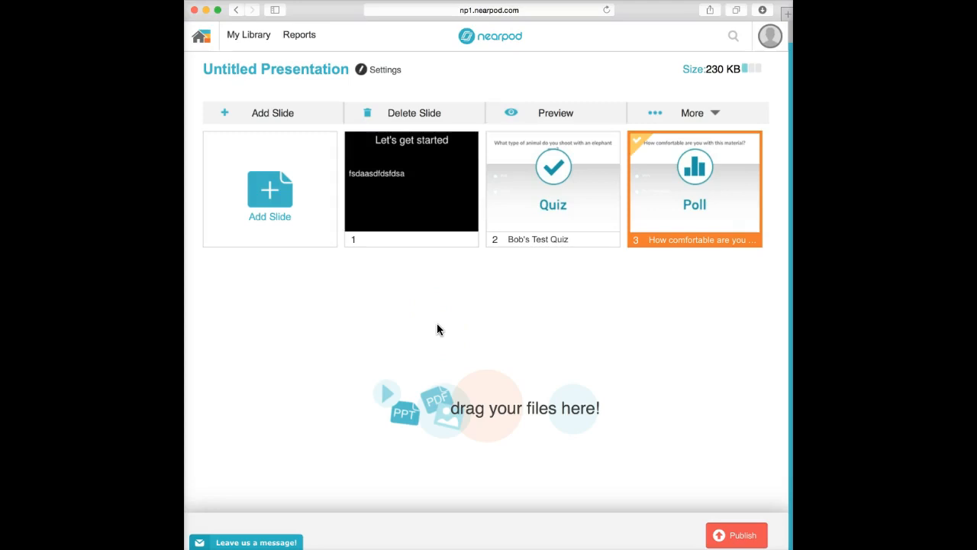
Rename the untitled presentation as "Test 2"
left_click(333, 70)
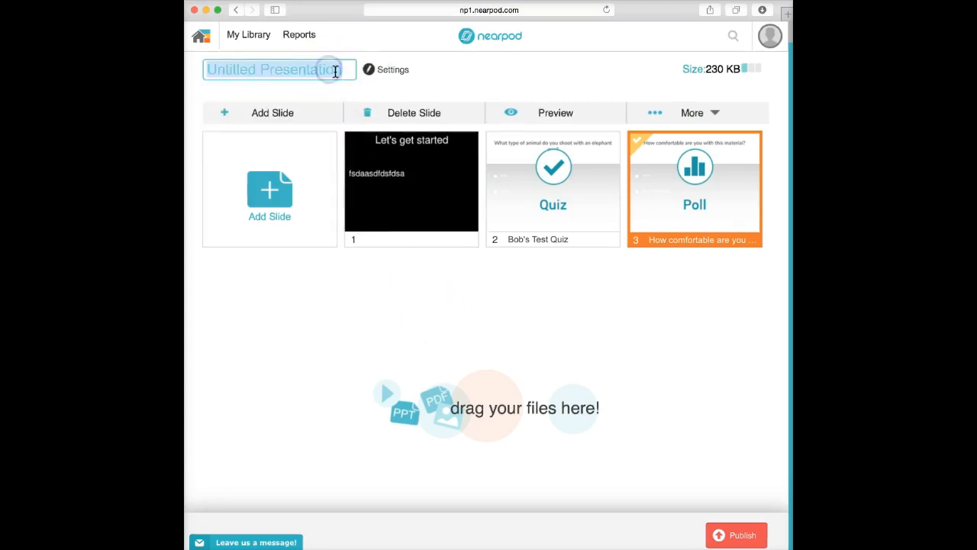
type("Test 2")
left_click(320, 330)
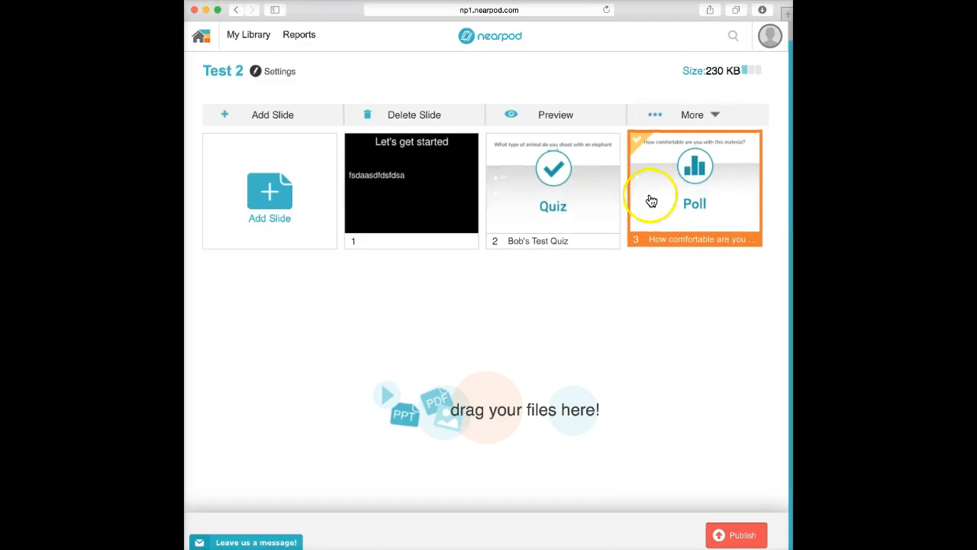
Publish the presentation with the grade set to Higher Ed and the subject set to Other
left_click(738, 536)
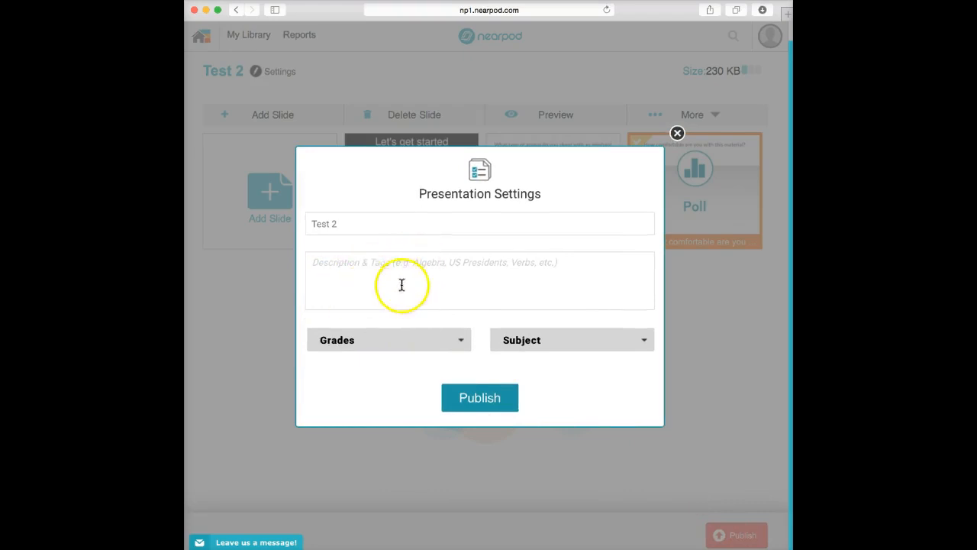
left_click(459, 339)
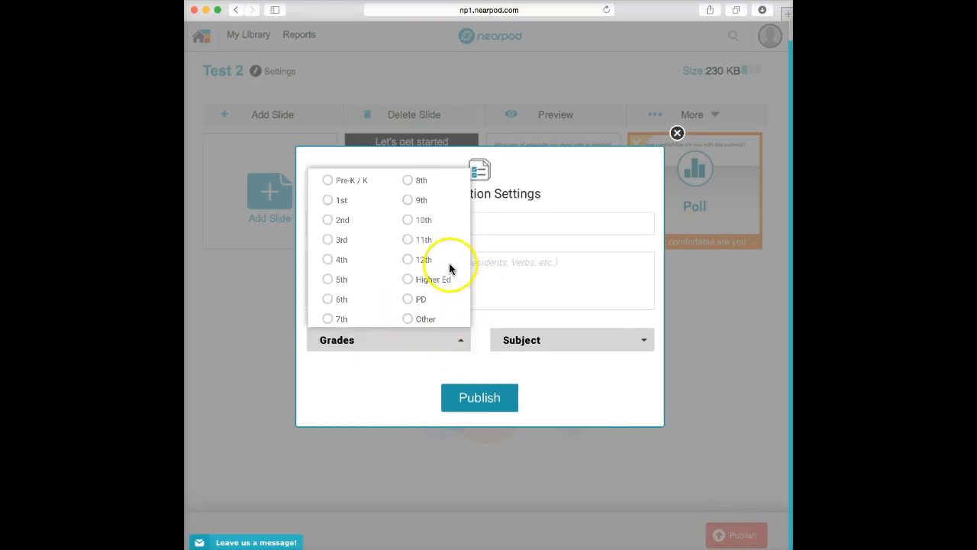
left_click(408, 279)
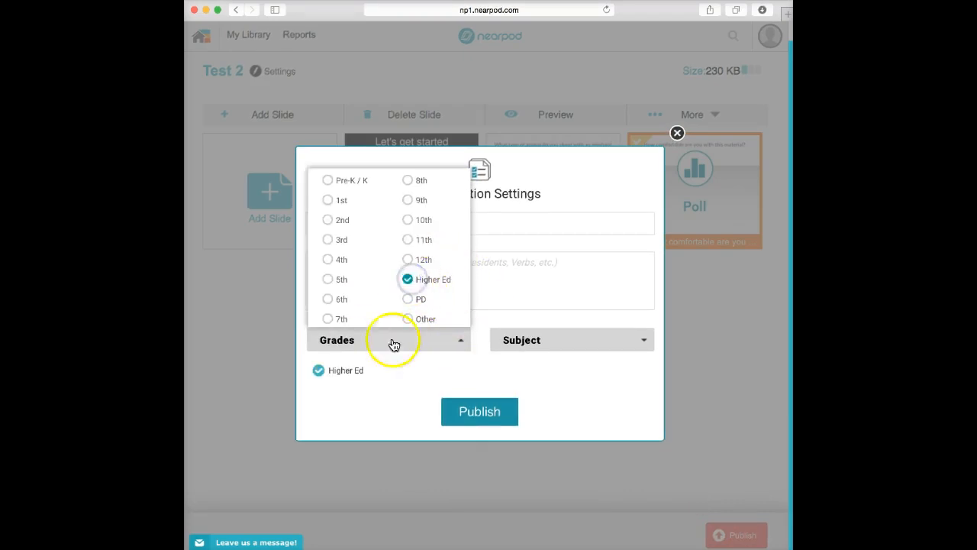
left_click(643, 341)
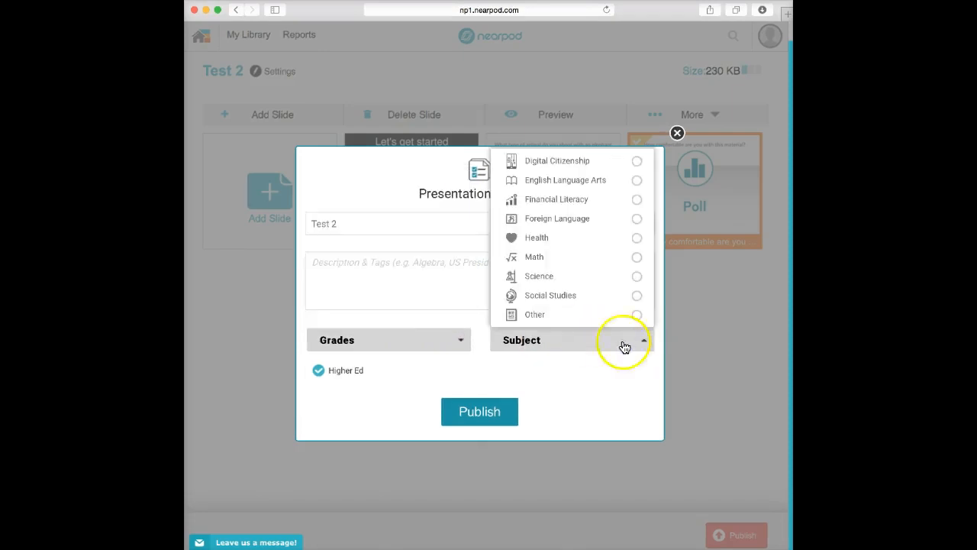
left_click(535, 315)
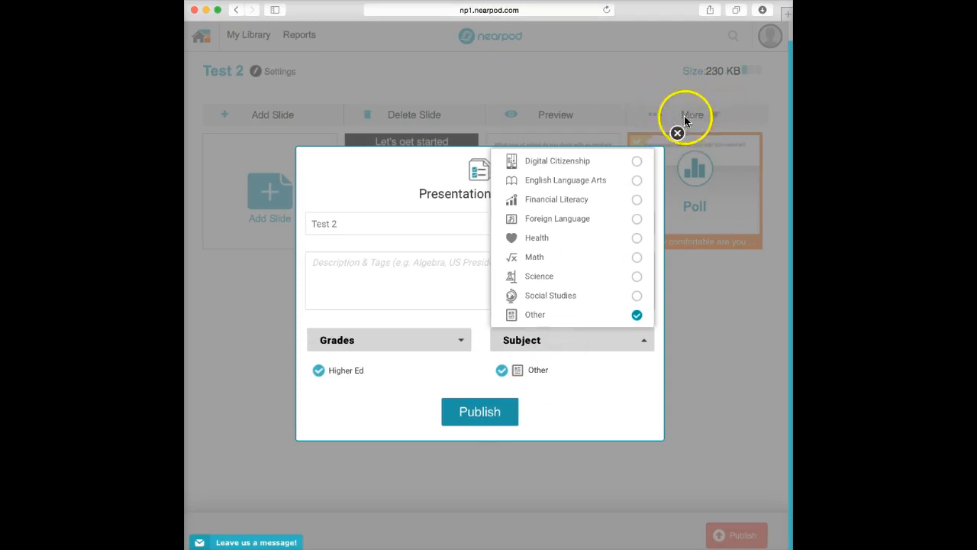
left_click(480, 412)
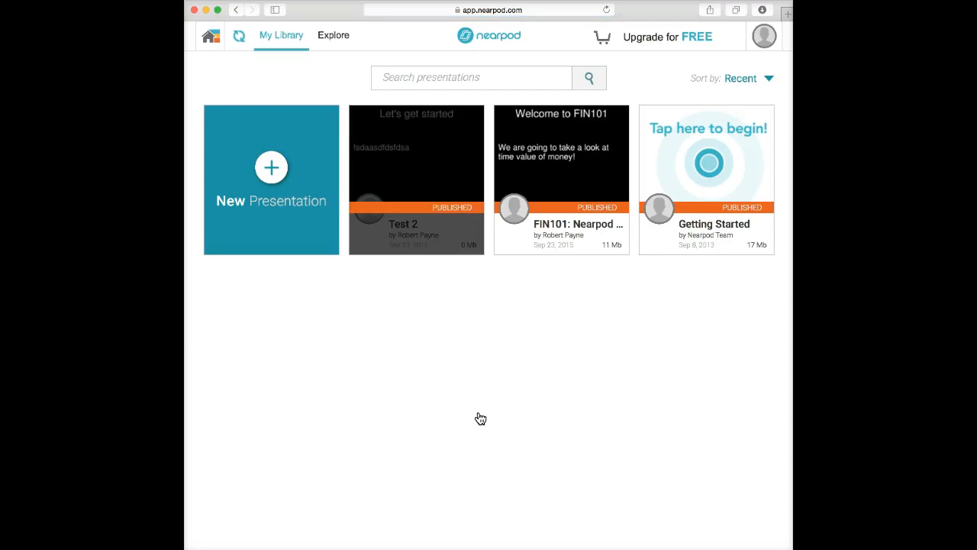
Launch a live session of the Test 2 presentation from the library
mouse_move(469, 248)
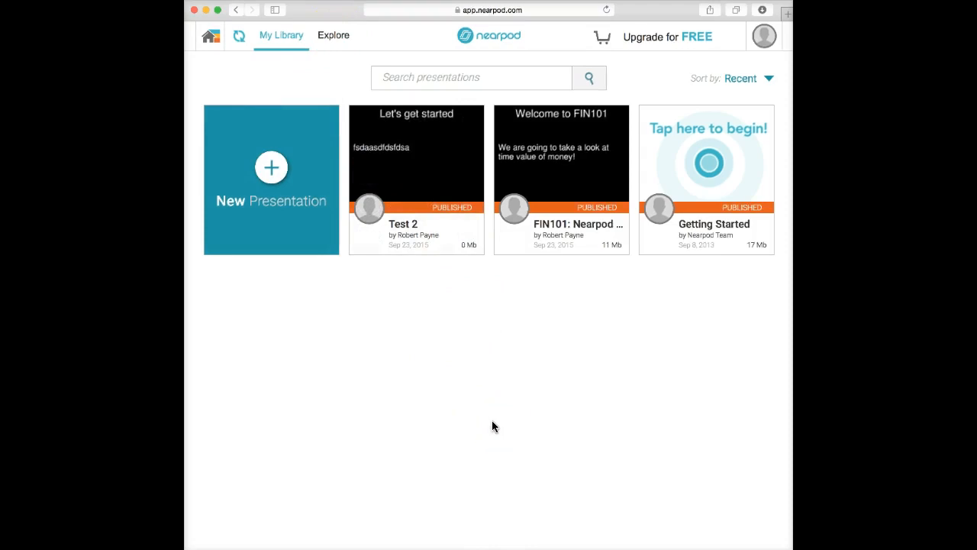
mouse_move(425, 178)
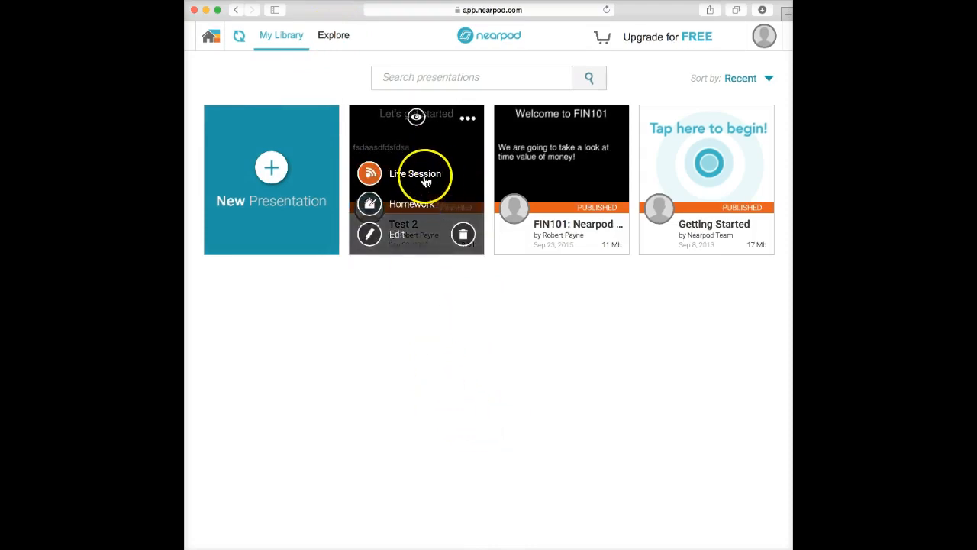
left_click(413, 178)
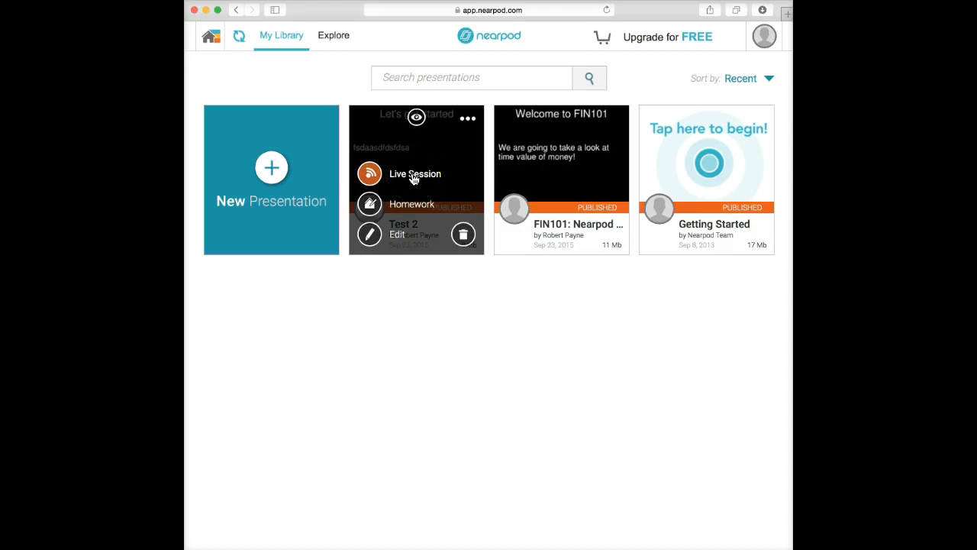